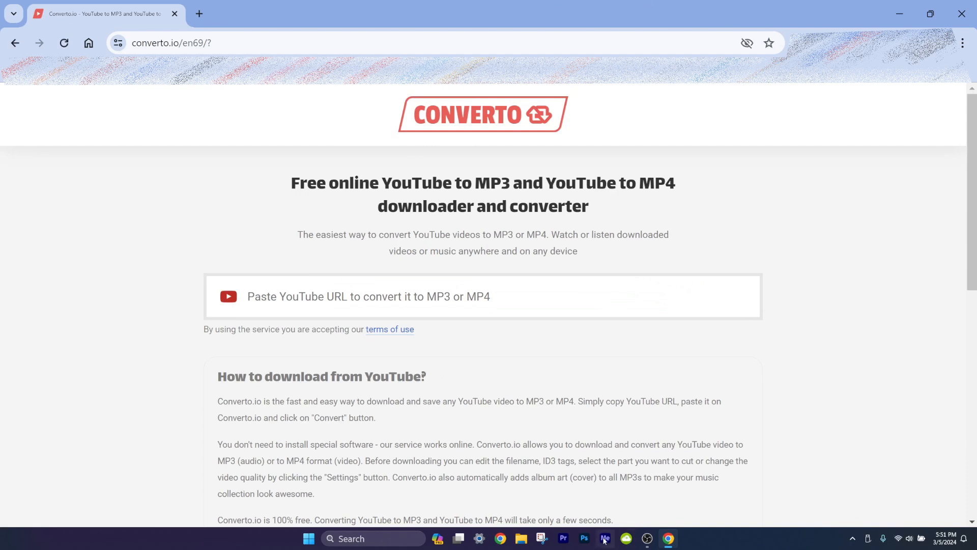
# Open 4K Video Downloader+ and search YouTube for "jake enhypen"
pyautogui.click(630, 538)
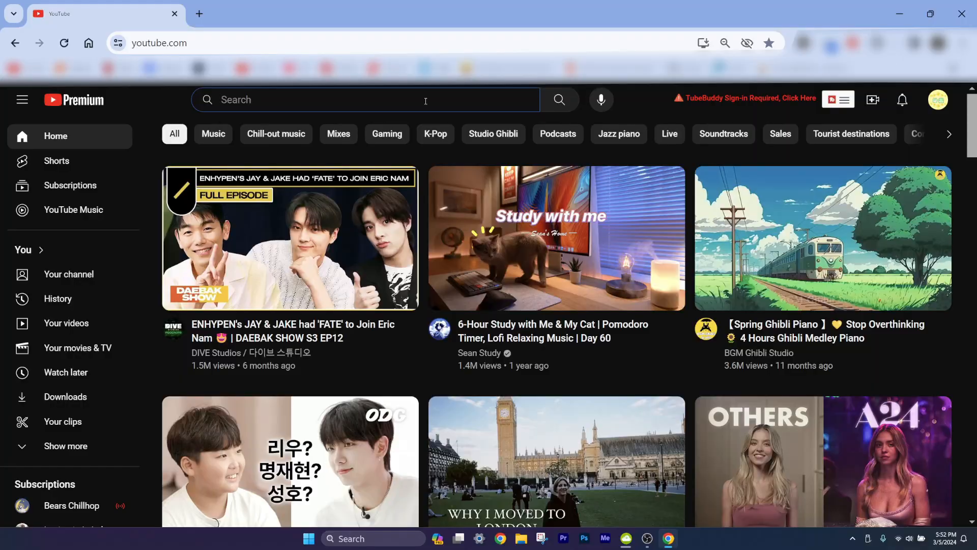
pyautogui.click(425, 100)
pyautogui.write('jake en')
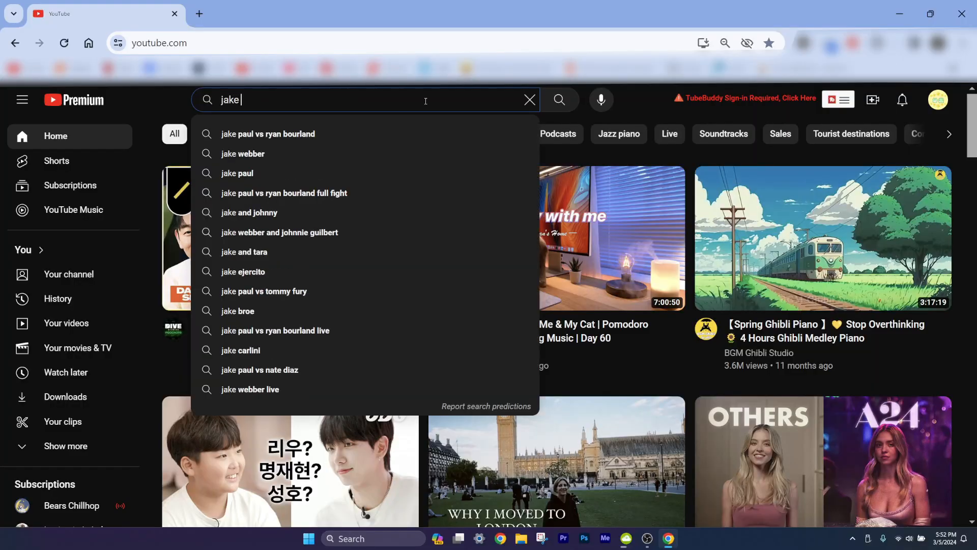
pyautogui.press('Down')
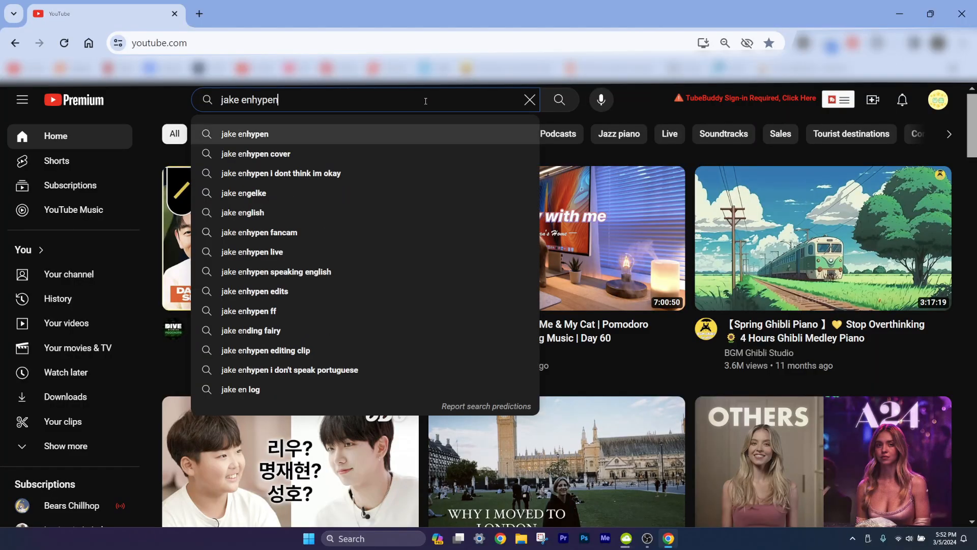
pyautogui.press('Return')
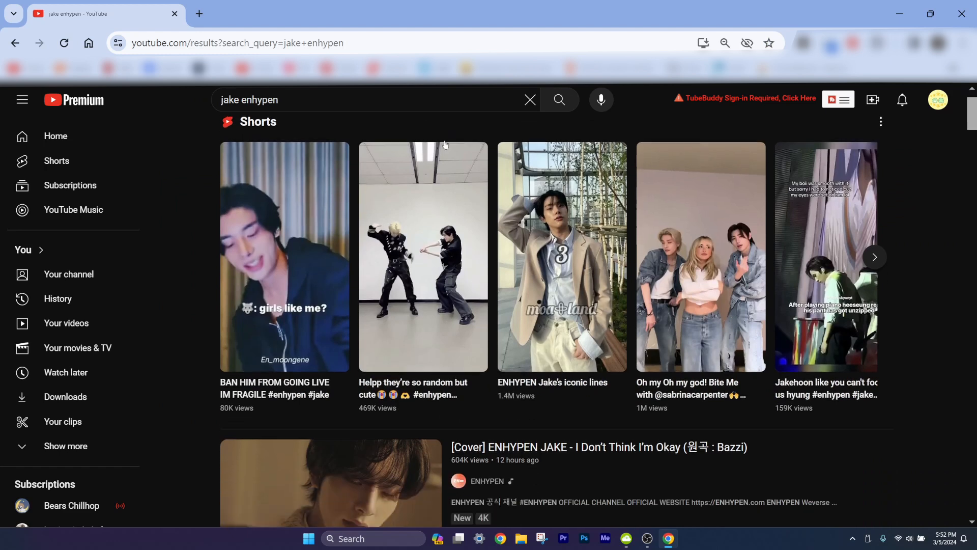
# Open the video "[Cover] ENHYPEN JAKE - I Don't Think I'm Okay", skip ahead to the window scene and pause at 0:13
pyautogui.scroll(-4, 358, 368)
pyautogui.click(358, 367)
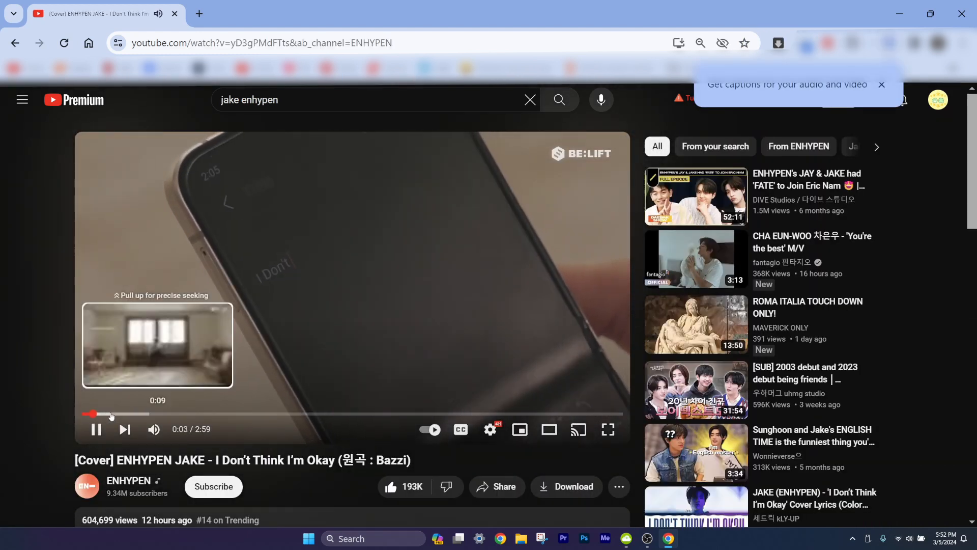
pyautogui.click(113, 413)
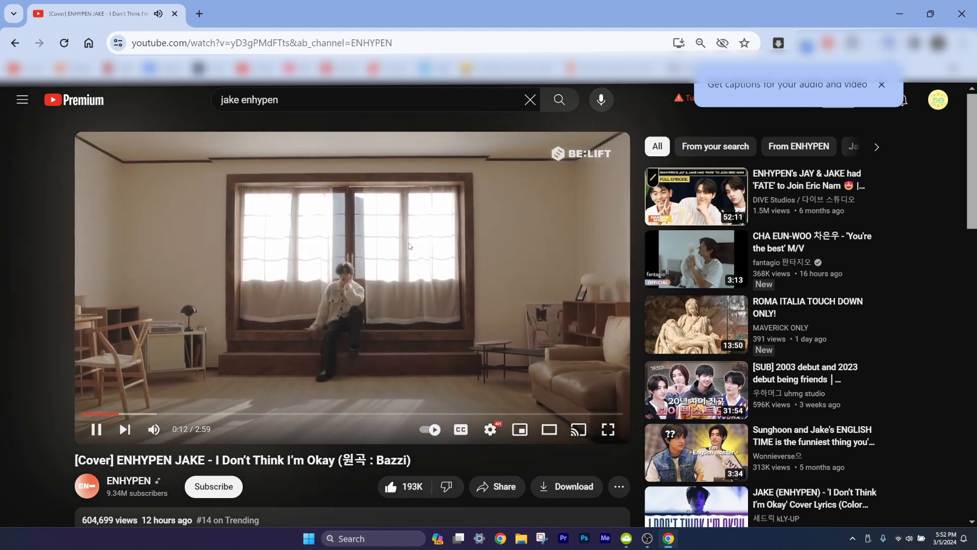
pyautogui.click(424, 228)
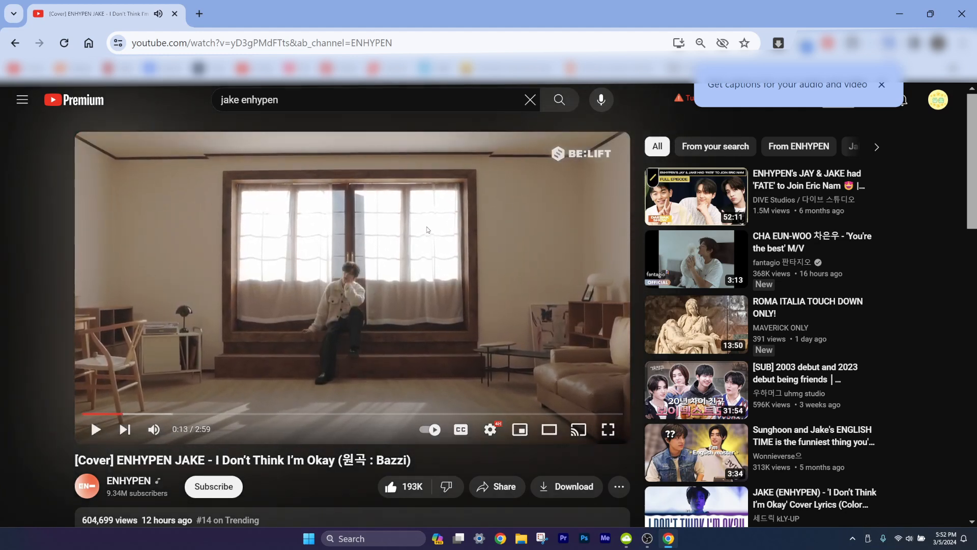
# Copy the video's URL and paste it into 4K Video Downloader+ to download the video
pyautogui.rightClick(426, 228)
pyautogui.click(497, 268)
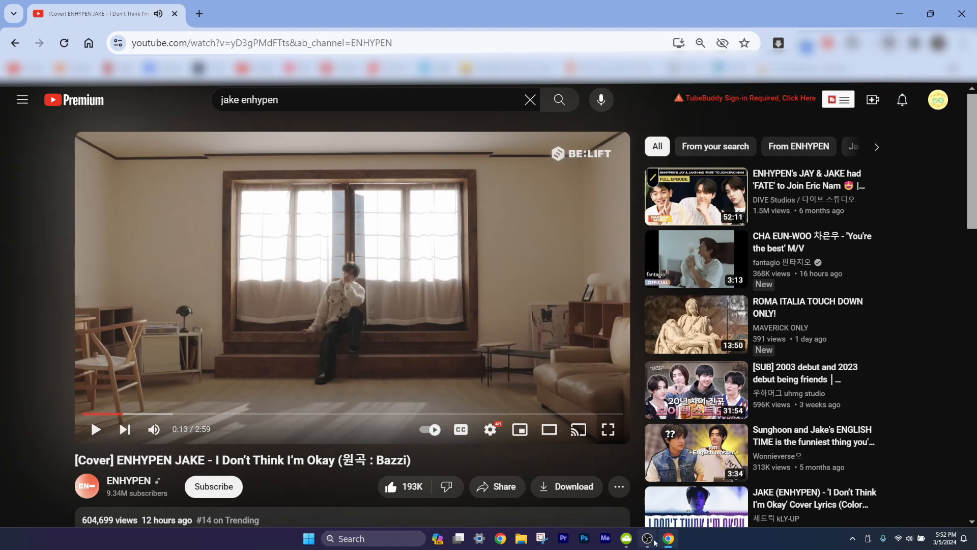
pyautogui.click(627, 540)
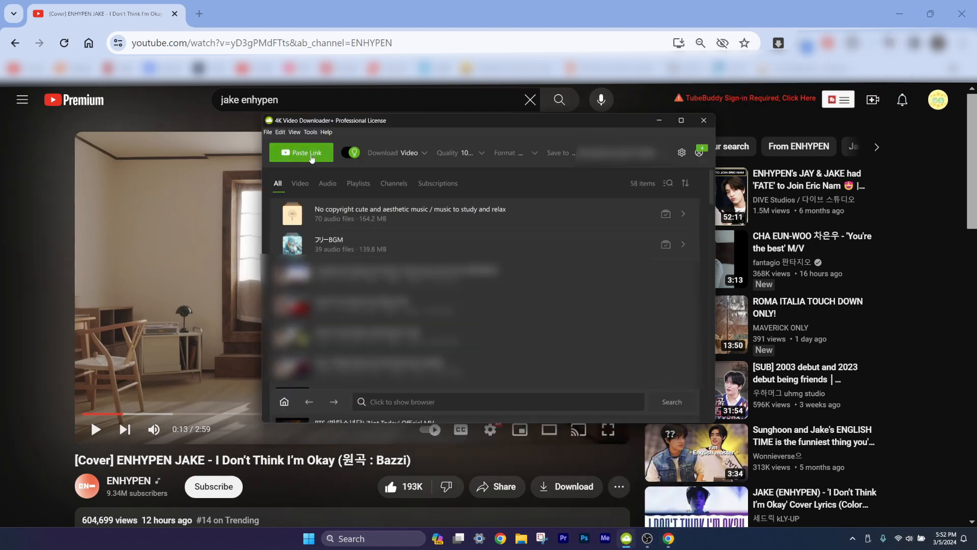
pyautogui.click(311, 154)
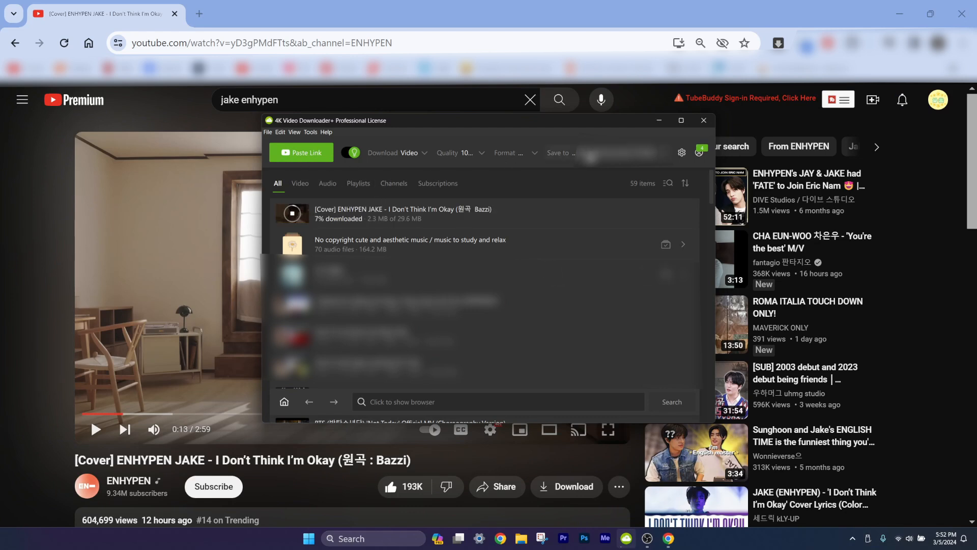
pyautogui.click(590, 155)
pyautogui.click(524, 137)
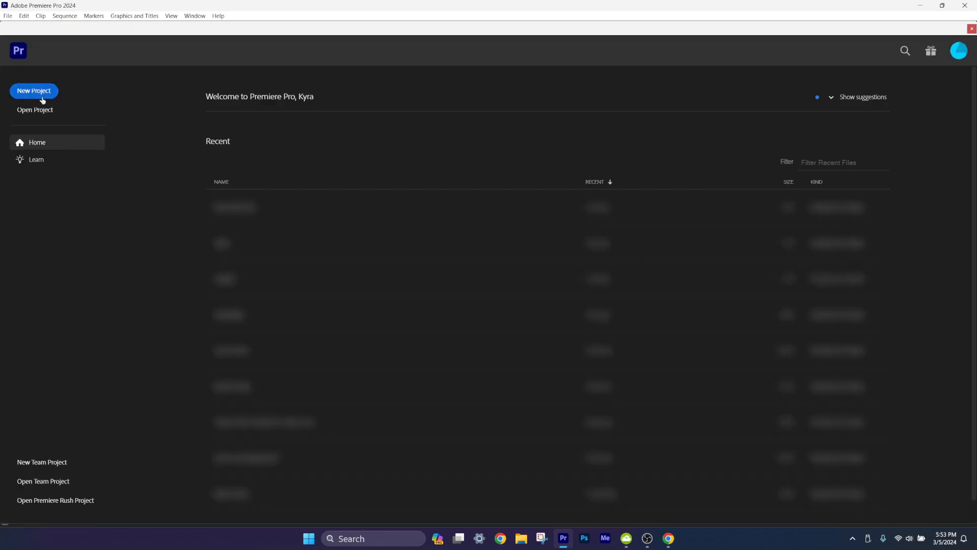
# Create a new Premiere Pro project named "Gif" with the automatic creation of a new sequence turned off
pyautogui.click(27, 91)
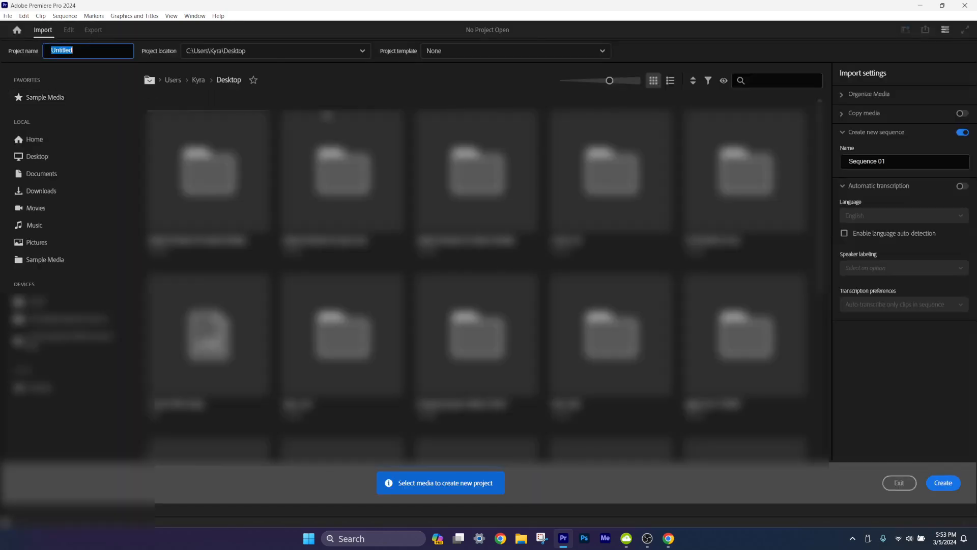
pyautogui.write('Gif')
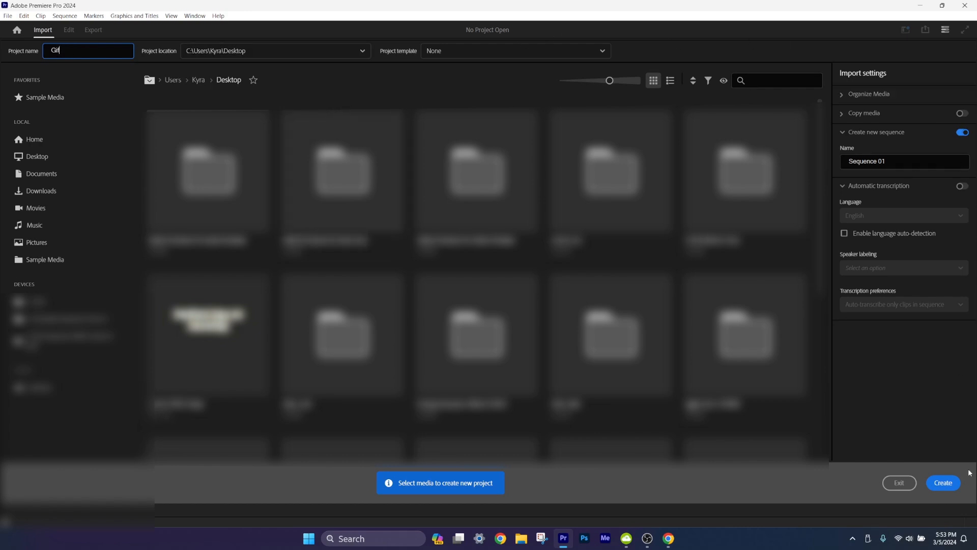
pyautogui.click(964, 135)
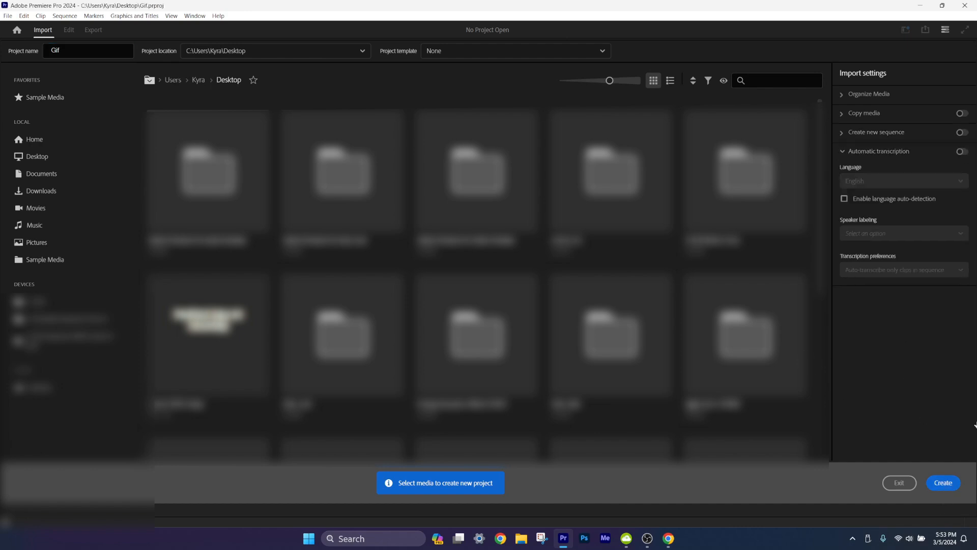
pyautogui.click(950, 482)
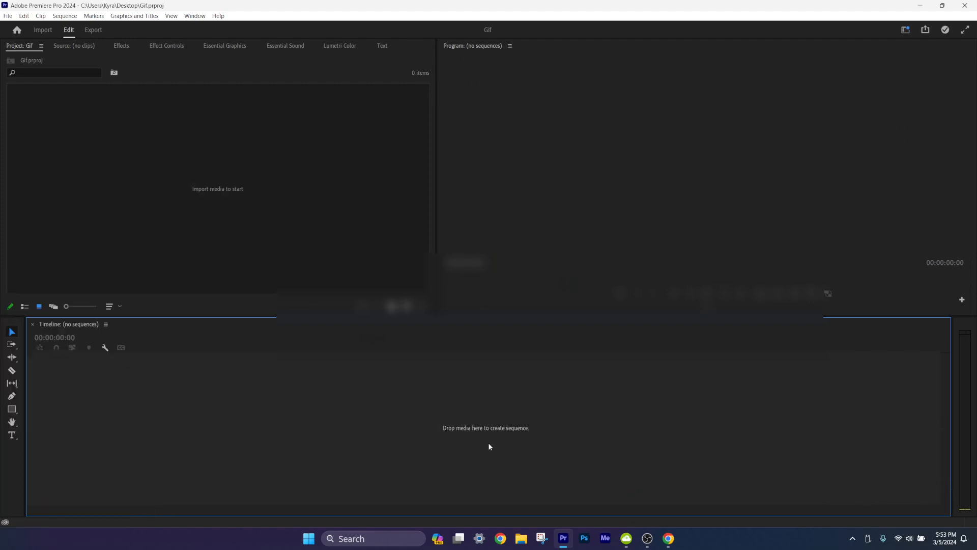
pyautogui.click(520, 538)
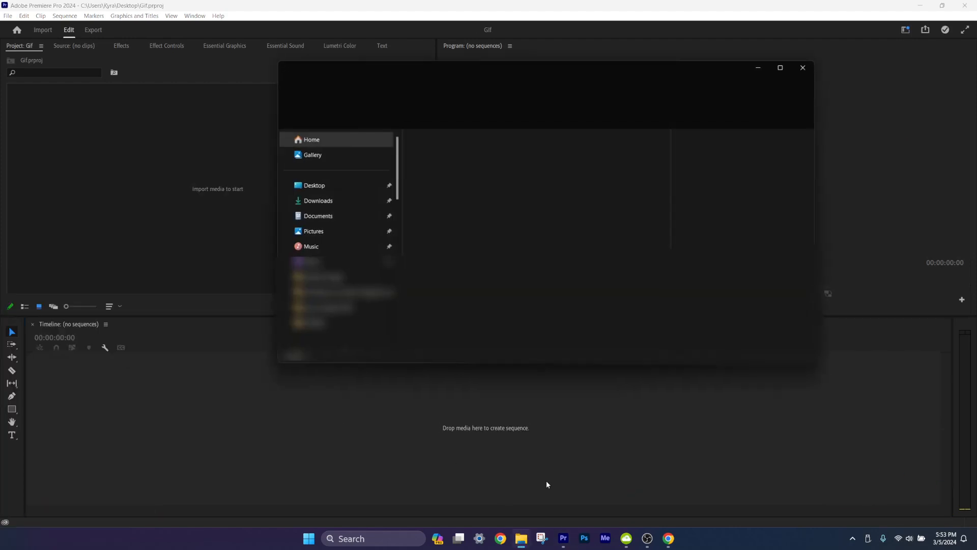
pyautogui.scroll(-2, 337, 260)
pyautogui.scroll(3, 337, 244)
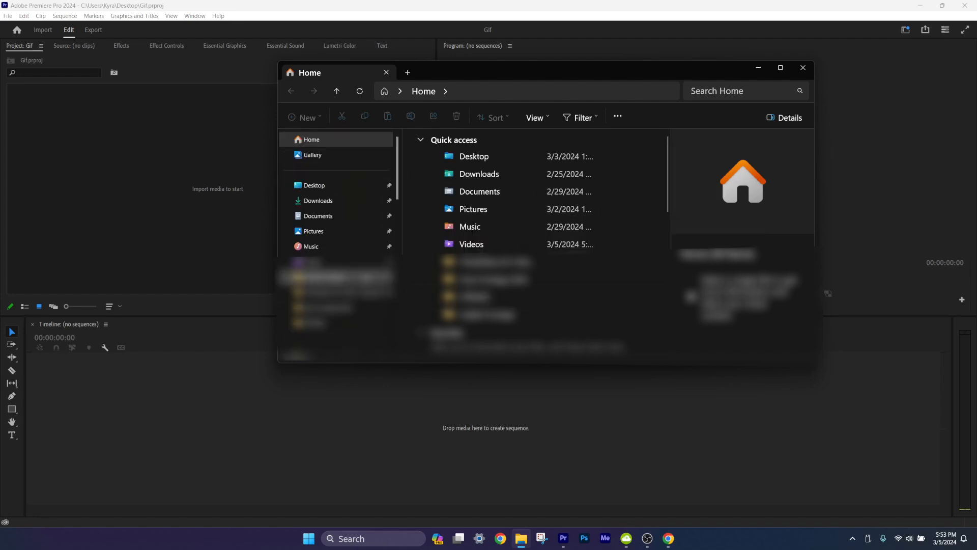
pyautogui.click(349, 277)
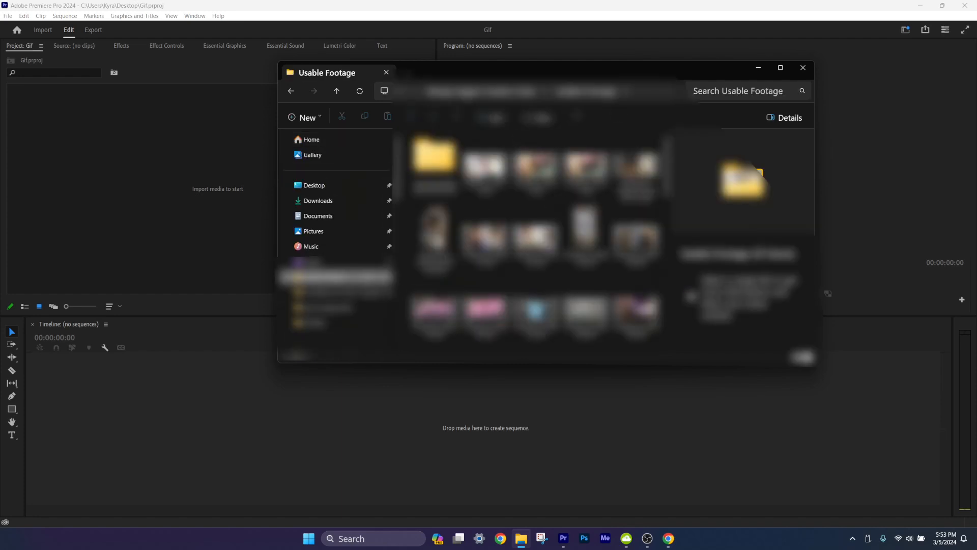
pyautogui.click(504, 92)
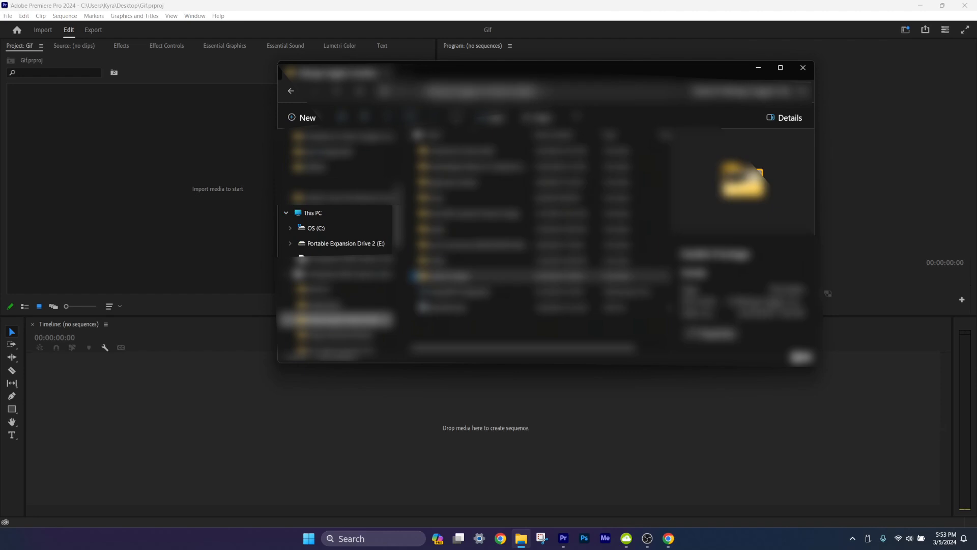
# Locate the downloaded ENHYPEN JAKE cover video from 4K Video Downloader+ and import it from the YT B Roll folder into the Premiere Pro project
pyautogui.click(625, 537)
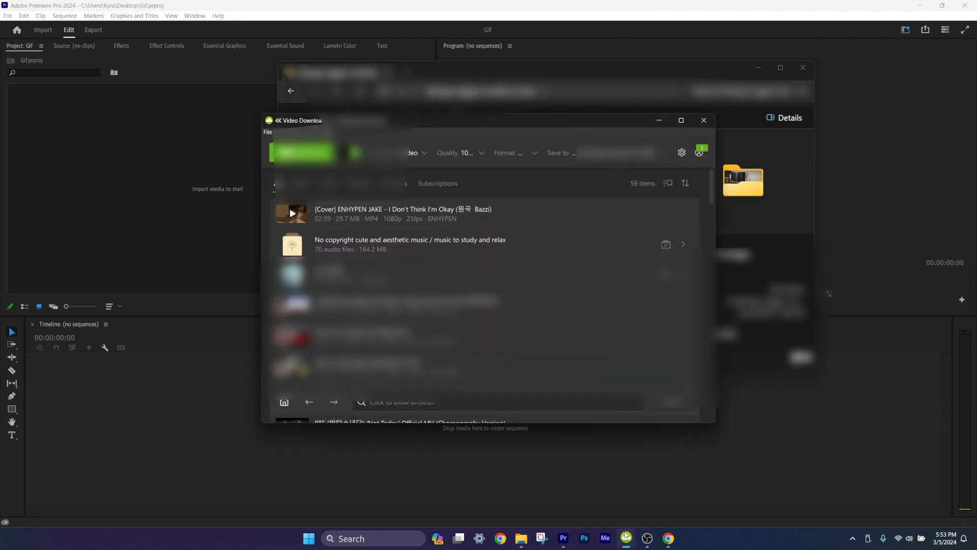
pyautogui.click(760, 68)
pyautogui.click(666, 214)
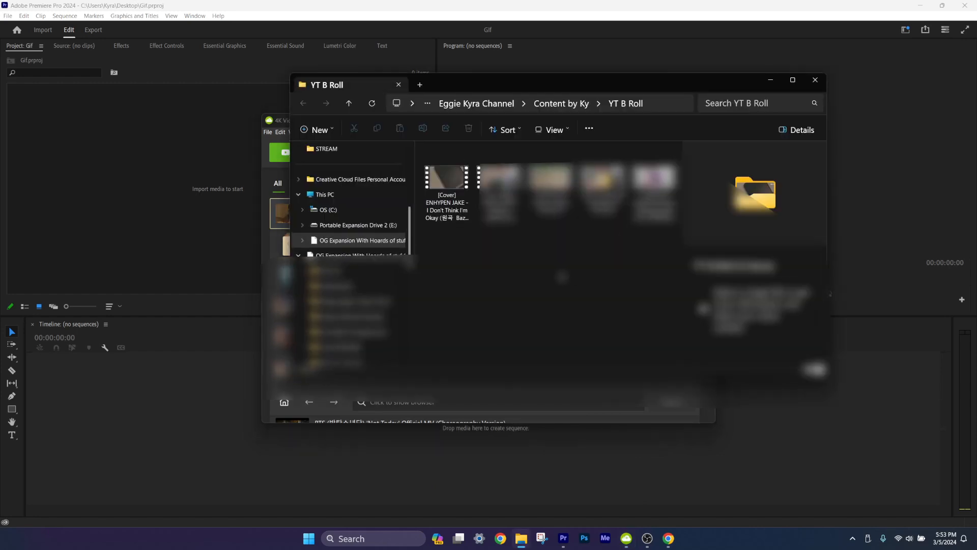
pyautogui.moveTo(448, 185); pyautogui.dragTo(199, 209)
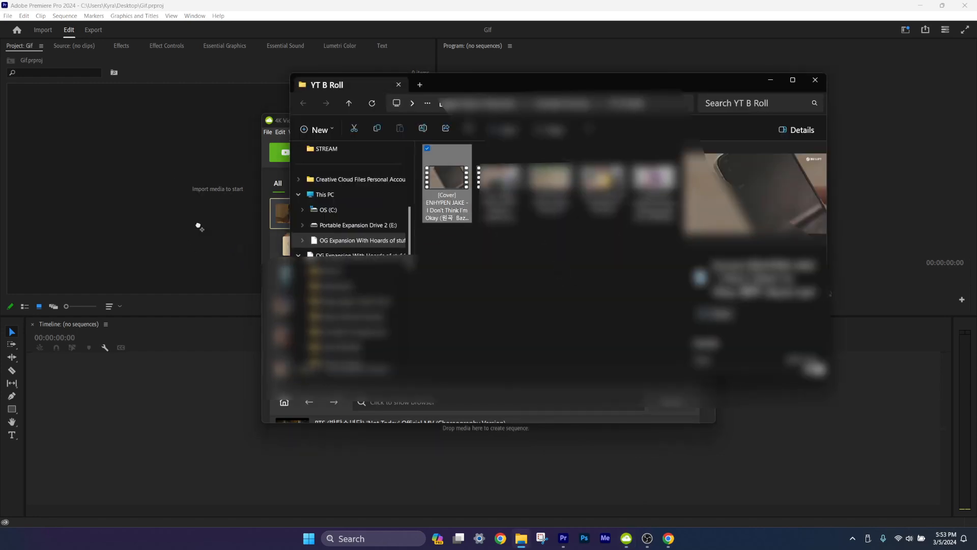
pyautogui.click(770, 82)
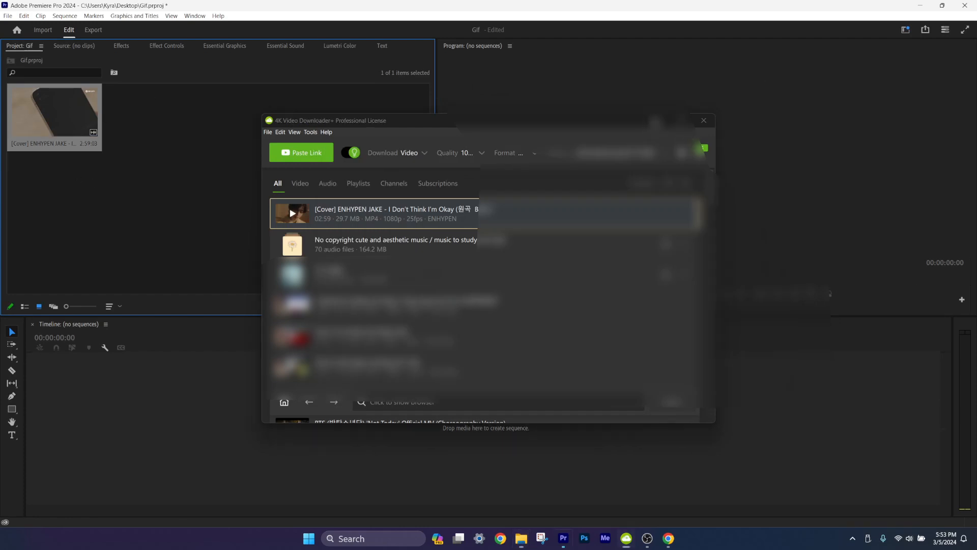
pyautogui.click(356, 203)
pyautogui.doubleClick(40, 112)
pyautogui.moveTo(145, 288); pyautogui.dragTo(40, 277)
pyautogui.press('space')
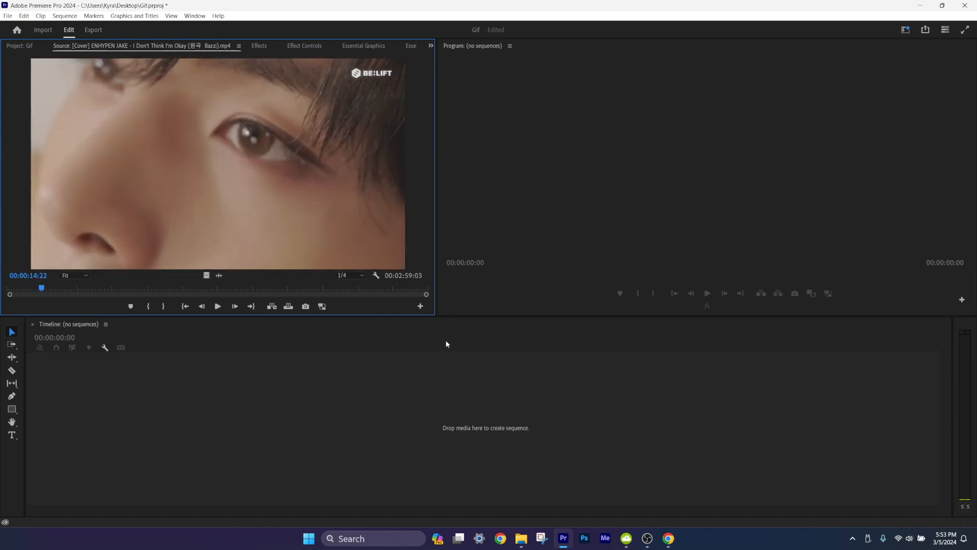
pyautogui.press('space')
pyautogui.press('Left')
pyautogui.press('Left')
pyautogui.press('Left')
pyautogui.press('Left')
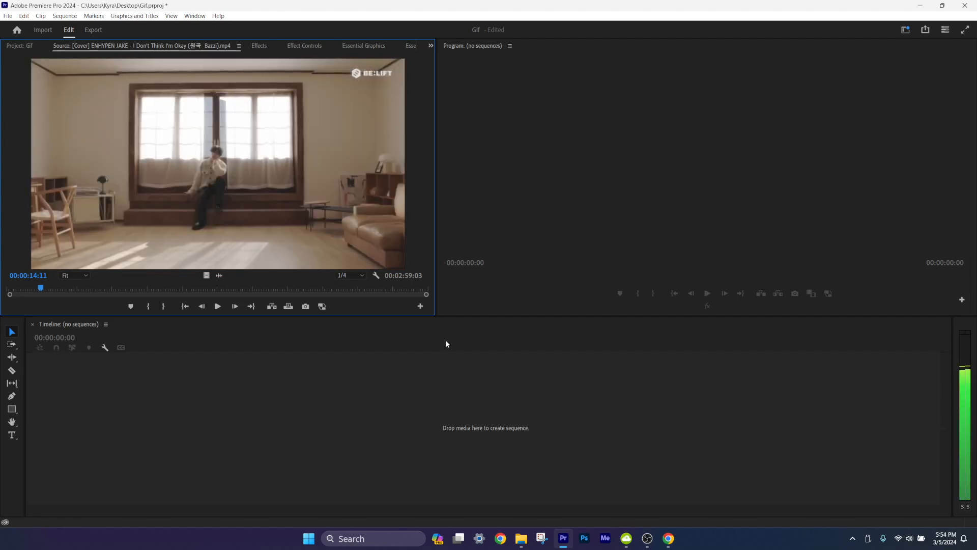
pyautogui.press('Right')
pyautogui.press('i')
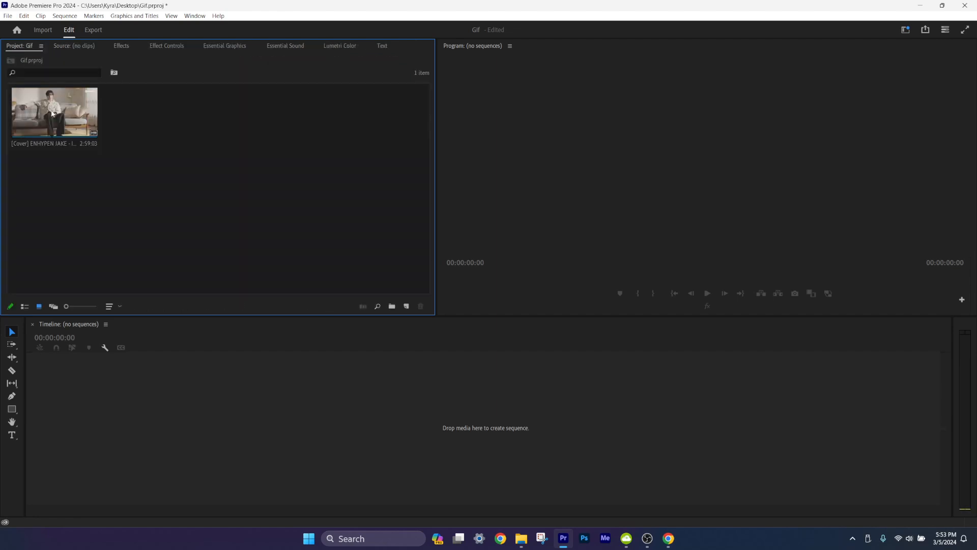
pyautogui.doubleClick(59, 105)
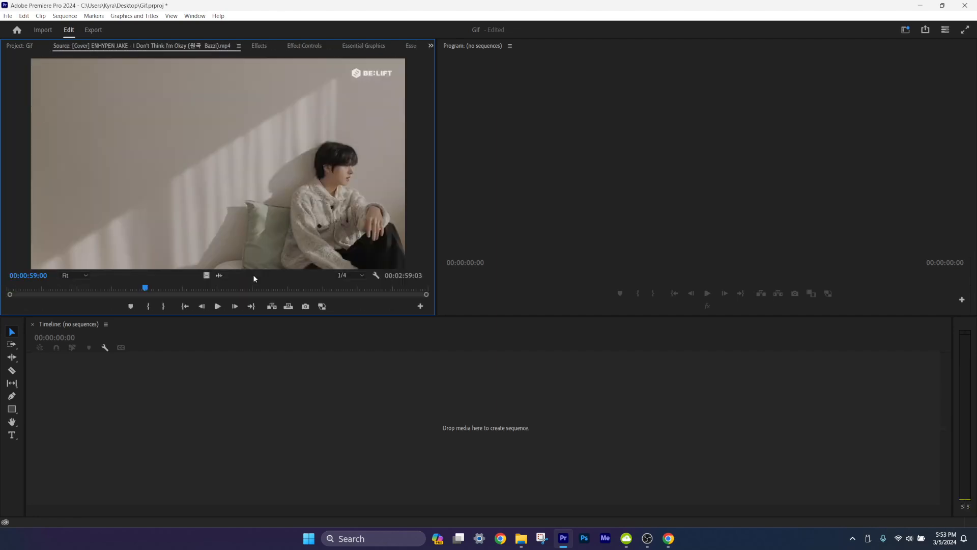
pyautogui.moveTo(146, 289); pyautogui.dragTo(31, 278)
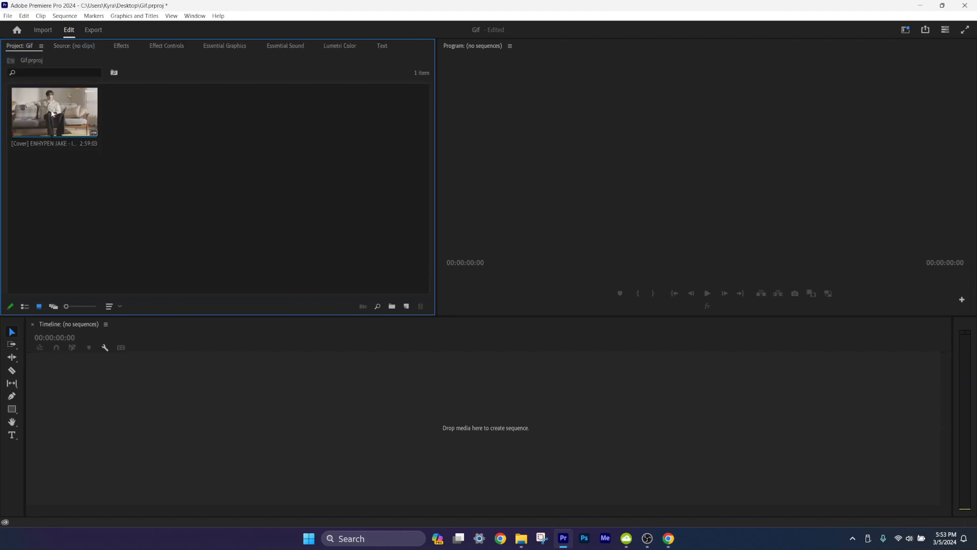
# Load the imported clip into the Source Monitor and set an In point at 00:00:14:12, where the eye close-up starts
pyautogui.doubleClick(42, 113)
pyautogui.moveTo(188, 291); pyautogui.dragTo(40, 278)
pyautogui.press('space')
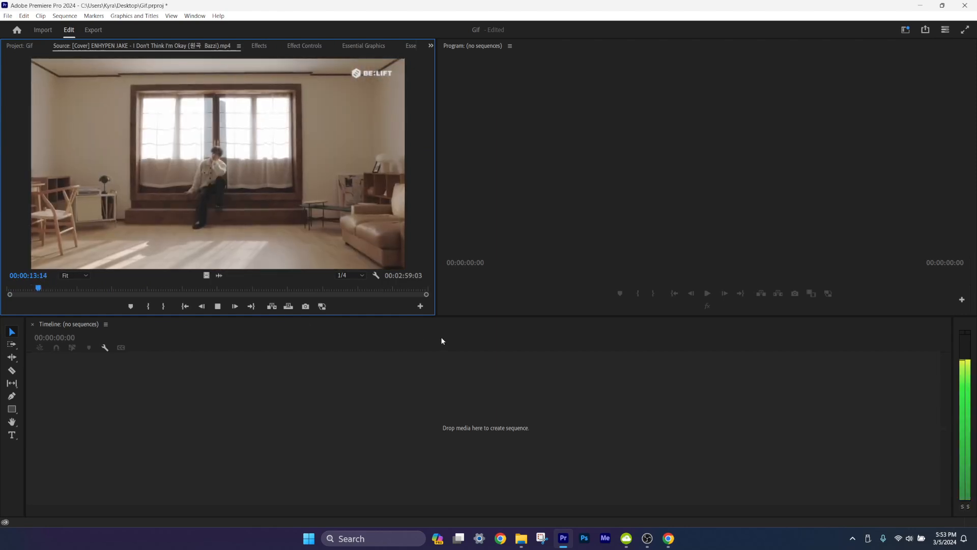
pyautogui.press('Left')
pyautogui.press('Left')
pyautogui.press('Left')
pyautogui.press('Left')
pyautogui.press('Left')
pyautogui.press('Left')
pyautogui.press('Left')
pyautogui.press('Left')
pyautogui.press('Left')
pyautogui.press('Left')
pyautogui.press('Left')
pyautogui.press('Left')
pyautogui.press('Right')
pyautogui.press('Right')
pyautogui.press('i')
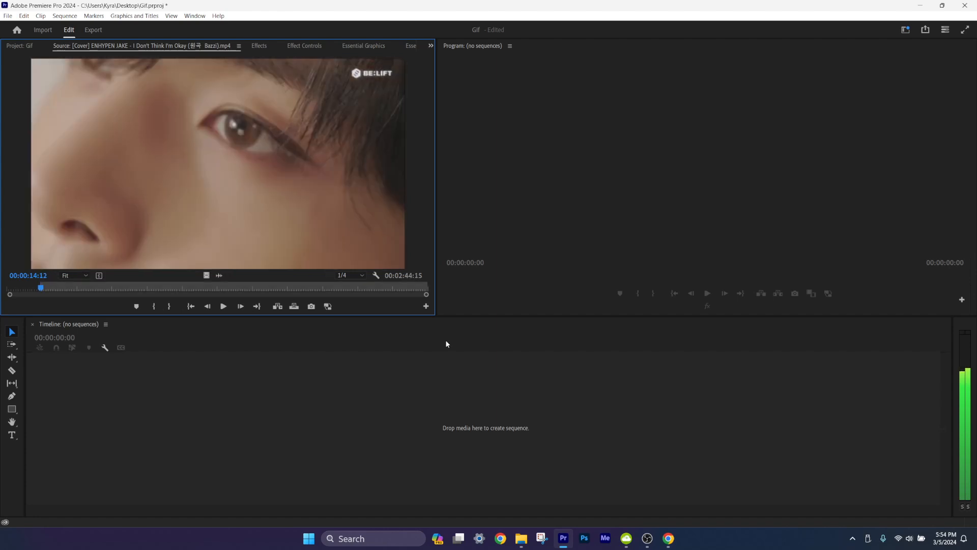
# Set an Out point at about 00:00:18:04, at the end of the eye close-up before the shot changes
pyautogui.press('Right')
pyautogui.press('Right')
pyautogui.press('Right')
pyautogui.press('Right')
pyautogui.press('Right')
pyautogui.press('Right')
pyautogui.press('Right')
pyautogui.press('Right')
pyautogui.press('Right')
pyautogui.press('Right')
pyautogui.press('Right')
pyautogui.press('Right')
pyautogui.press('Right')
pyautogui.press('Right')
pyautogui.press('Right')
pyautogui.press('Right')
pyautogui.press('Right')
pyautogui.press('Right')
pyautogui.press('Right')
pyautogui.press('Right')
pyautogui.press('Right')
pyautogui.press('Right')
pyautogui.press('Right')
pyautogui.press('Right')
pyautogui.press('Right')
pyautogui.press('Right')
pyautogui.press('Right')
pyautogui.press('Right')
pyautogui.press('Right')
pyautogui.press('Right')
pyautogui.press('Right')
pyautogui.press('Right')
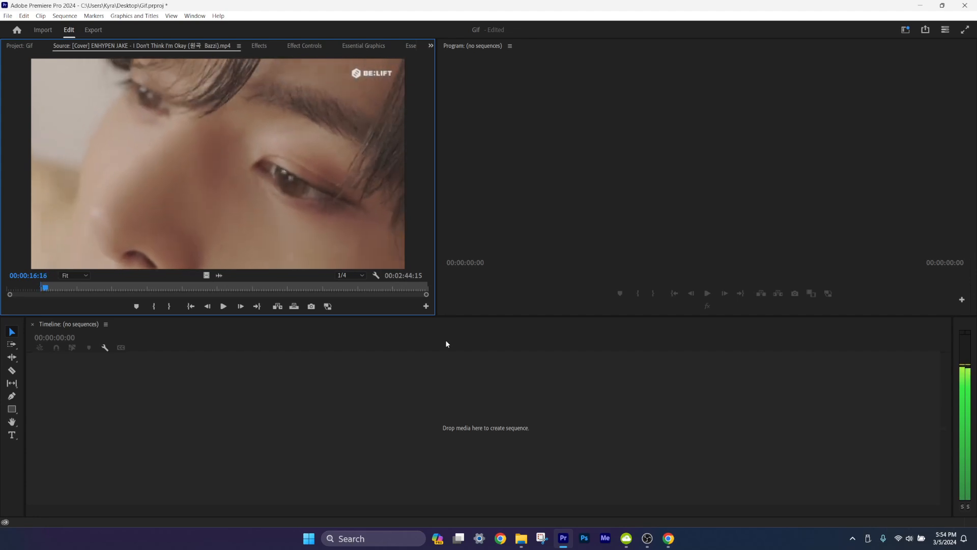
pyautogui.press('Right')
pyautogui.press('Right')
pyautogui.press('Right')
pyautogui.press('Right')
pyautogui.press('Right')
pyautogui.press('Right')
pyautogui.press('Right')
pyautogui.press('Right')
pyautogui.press('Right')
pyautogui.press('Right')
pyautogui.press('Right')
pyautogui.press('Right')
pyautogui.press('Right')
pyautogui.press('Right')
pyautogui.press('Right')
pyautogui.press('Right')
pyautogui.press('Right')
pyautogui.press('Right')
pyautogui.press('Right')
pyautogui.press('Right')
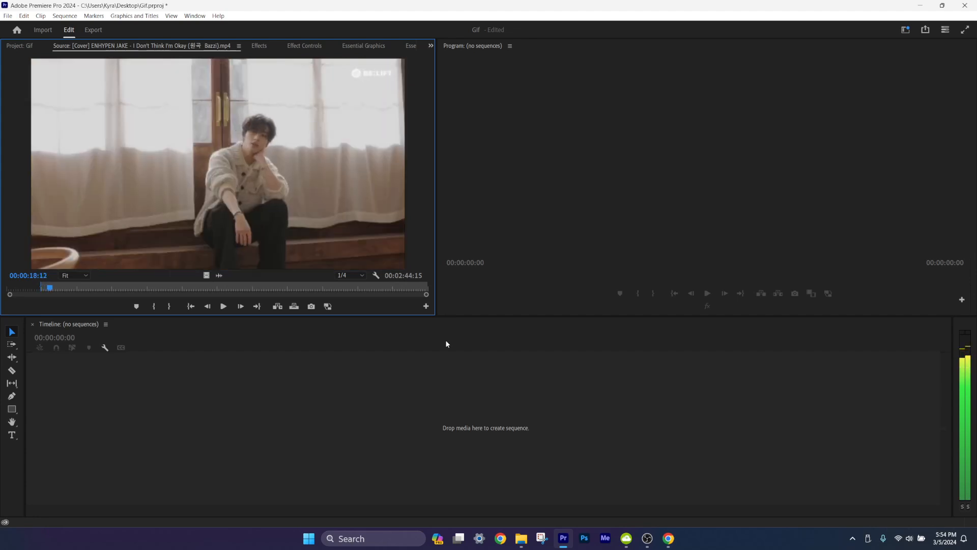
pyautogui.press('Left')
pyautogui.press('Left')
pyautogui.press('Left')
pyautogui.press('Left')
pyautogui.press('Left')
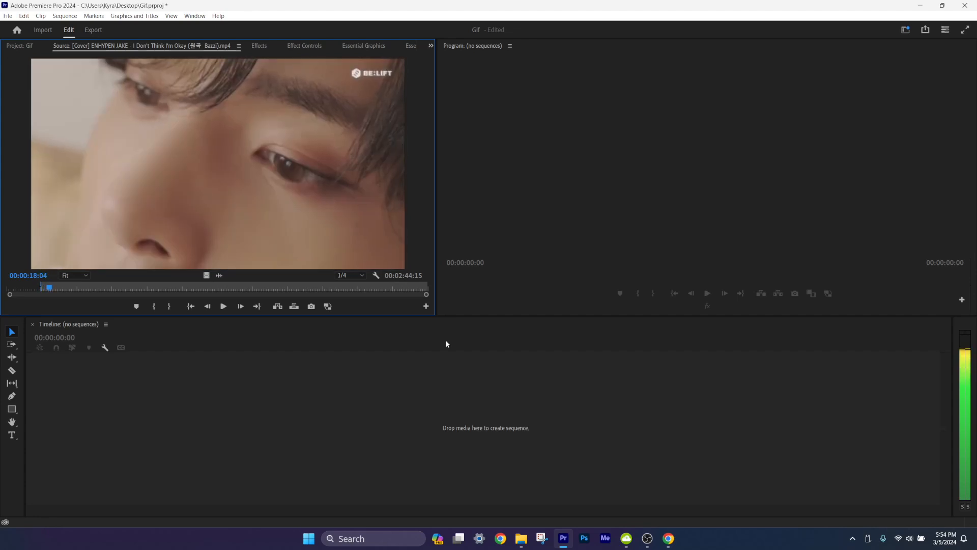
pyautogui.press('Right')
pyautogui.press('Left')
pyautogui.press('o')
# Step through the close-up frame by frame to its final frame at 00:00:18:04 and mark the Out point there
pyautogui.press('Right')
pyautogui.press('Right')
pyautogui.press('Right')
pyautogui.press('Right')
pyautogui.press('Right')
pyautogui.press('Right')
pyautogui.press('Right')
pyautogui.press('Right')
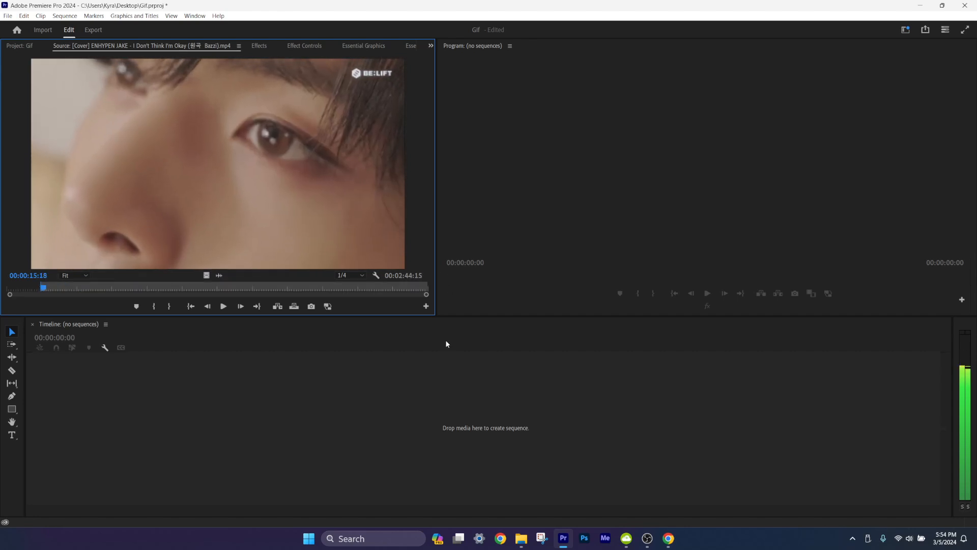
pyautogui.press('Right')
pyautogui.press('Right')
pyautogui.press('Right')
pyautogui.press('Right')
pyautogui.press('Right')
pyautogui.press('Right')
pyautogui.press('Right')
pyautogui.press('Right')
pyautogui.press('Right')
pyautogui.press('Right')
pyautogui.press('Right')
pyautogui.press('Right')
pyautogui.press('Right')
pyautogui.press('Right')
pyautogui.press('Right')
pyautogui.press('Right')
pyautogui.press('Right')
pyautogui.press('Right')
pyautogui.press('Right')
pyautogui.press('Right')
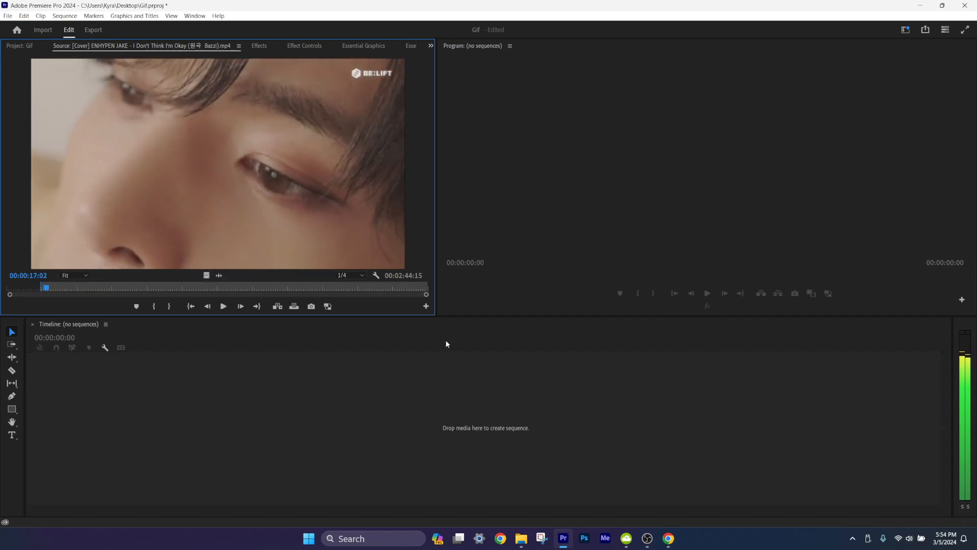
pyautogui.press('Left')
pyautogui.press('Left')
pyautogui.press('Left')
pyautogui.press('Left')
pyautogui.press('Left')
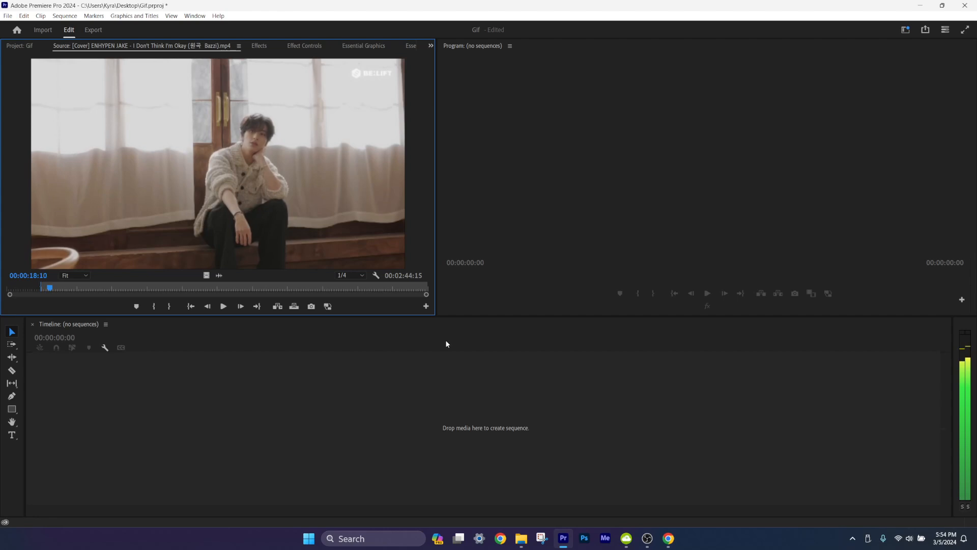
pyautogui.press('Right')
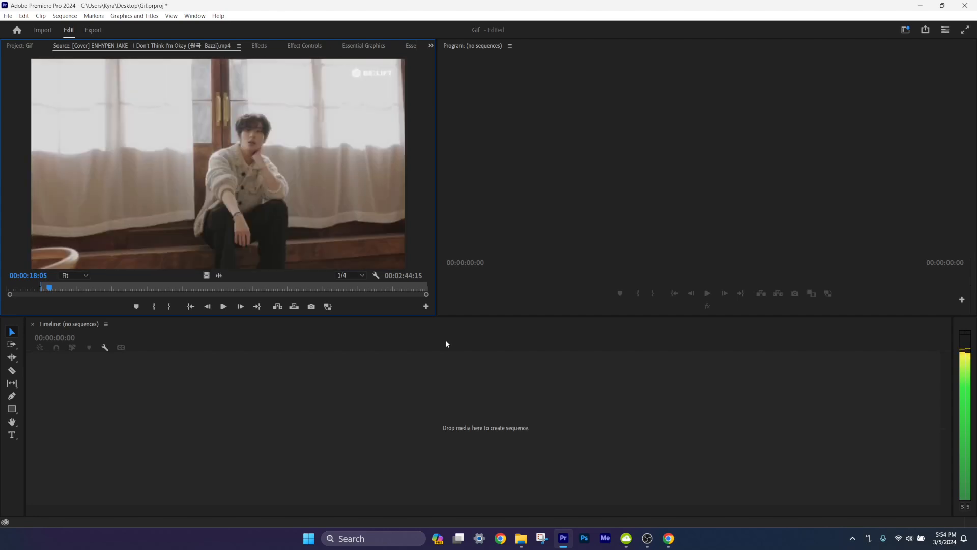
pyautogui.press('o')
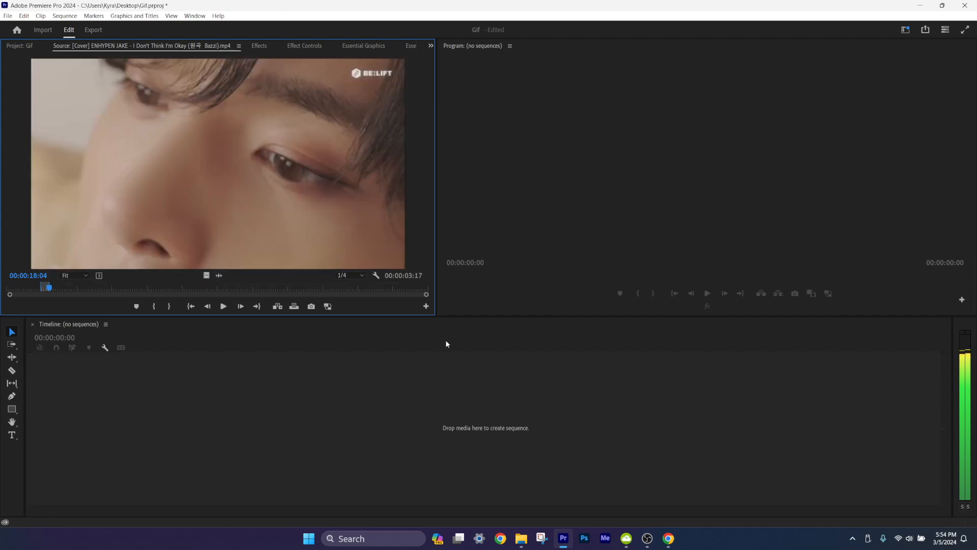
pyautogui.rightClick(293, 205)
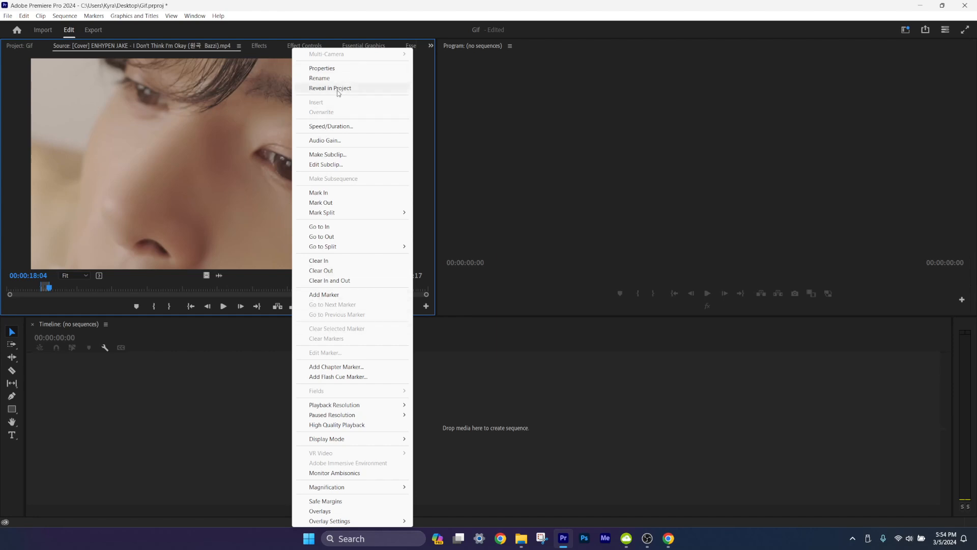
pyautogui.click(447, 344)
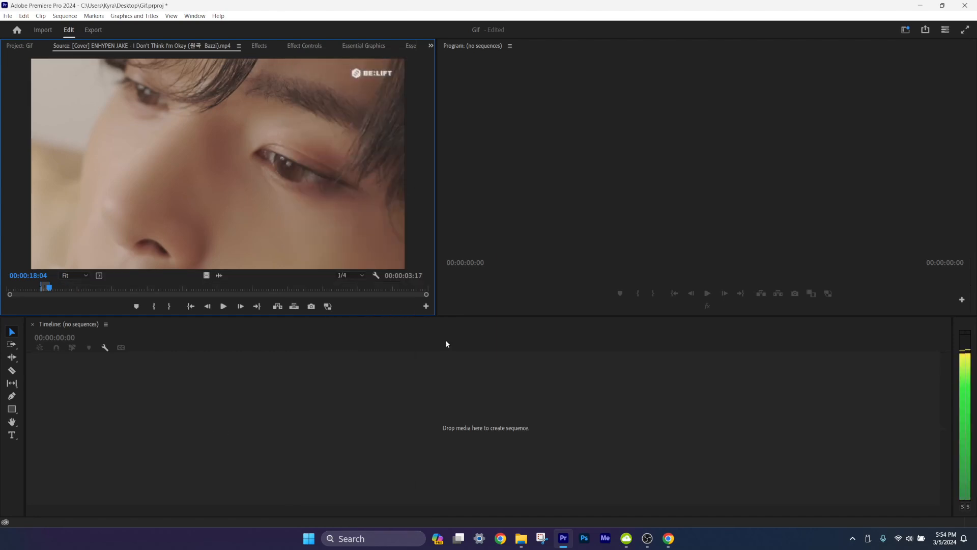
pyautogui.rightClick(294, 205)
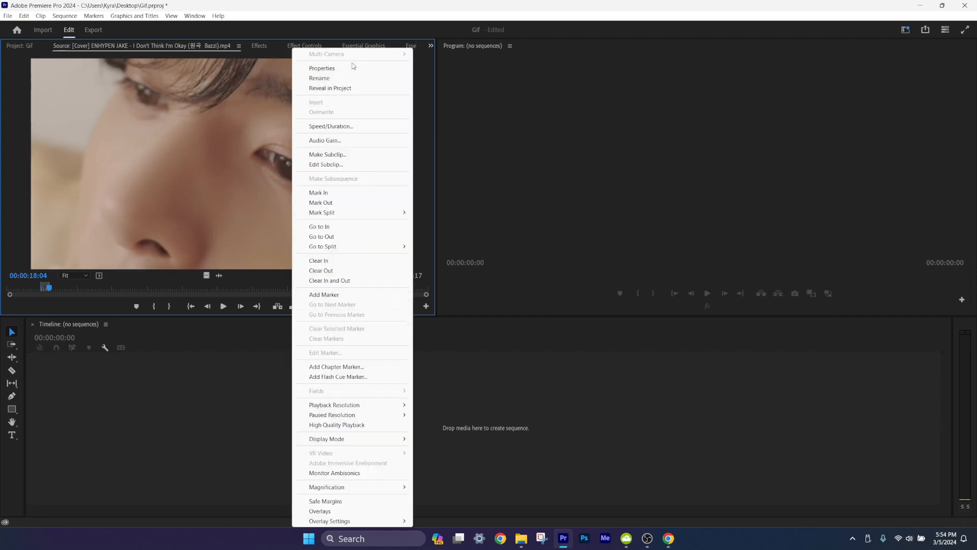
pyautogui.click(187, 262)
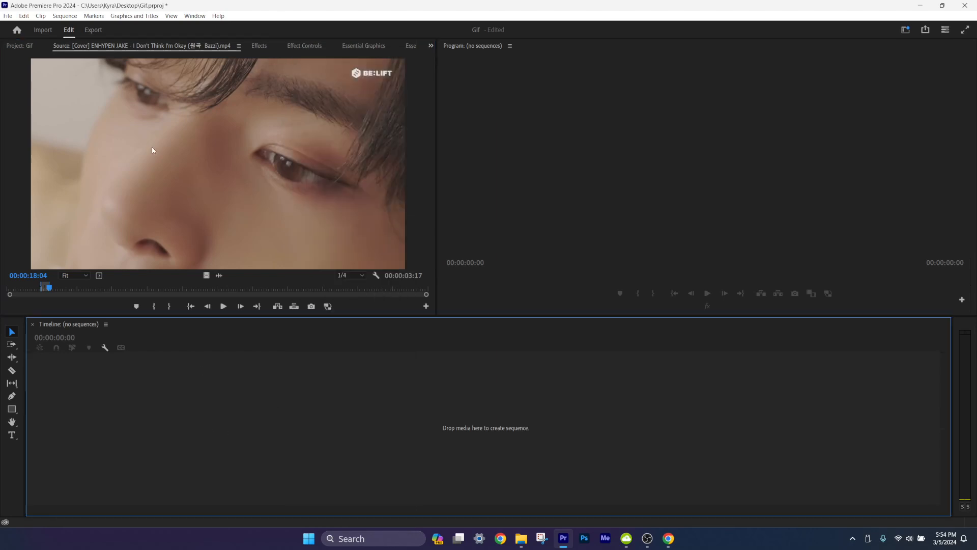
# Create a sequence by placing the trimmed clip from the project in the empty timeline, and play it through
pyautogui.click(19, 46)
pyautogui.moveTo(79, 124); pyautogui.dragTo(163, 415)
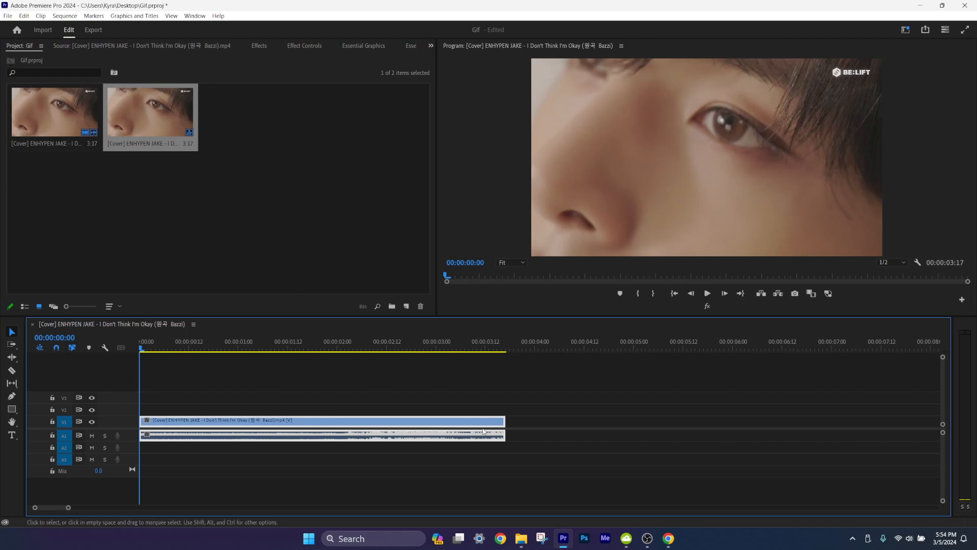
pyautogui.click(712, 299)
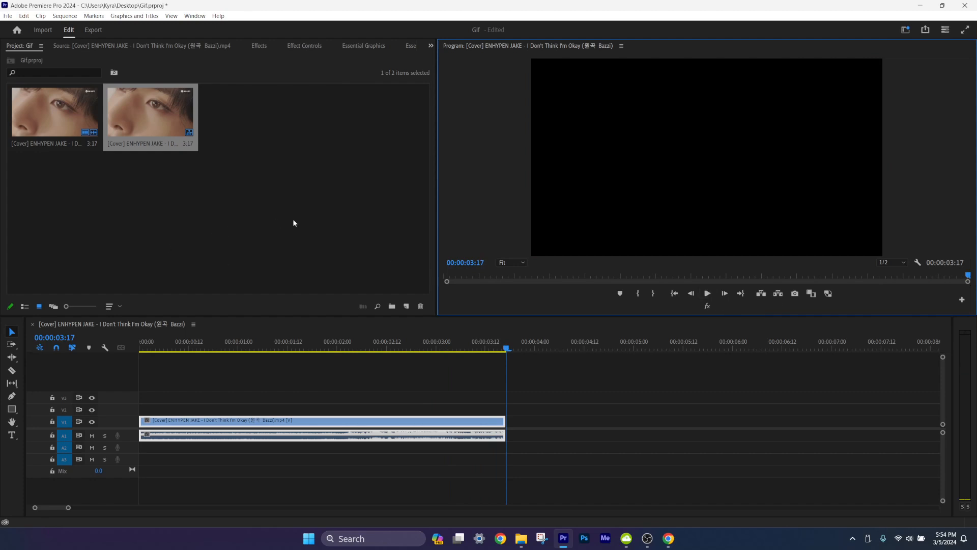
# Open the export settings, change the output location and create a new folder named "Gif"
pyautogui.click(96, 31)
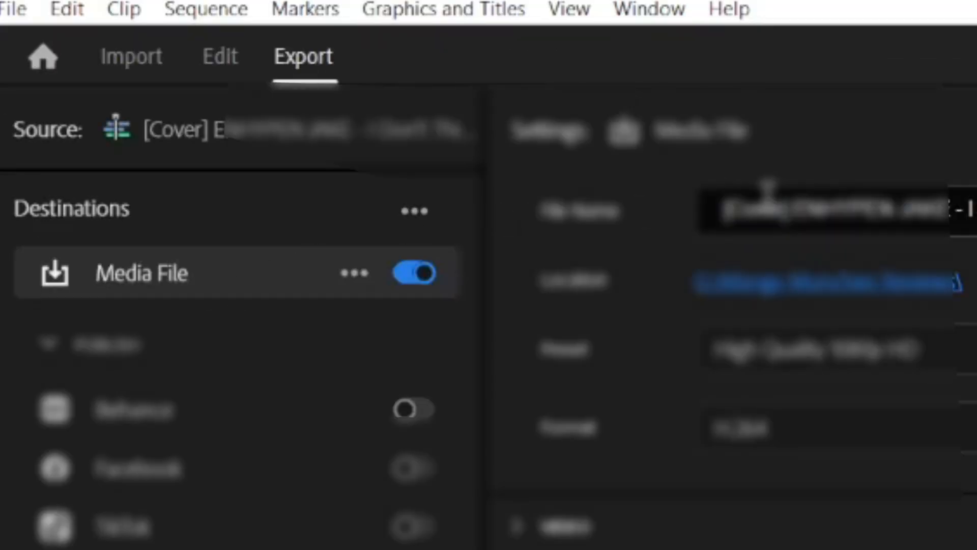
pyautogui.click(882, 292)
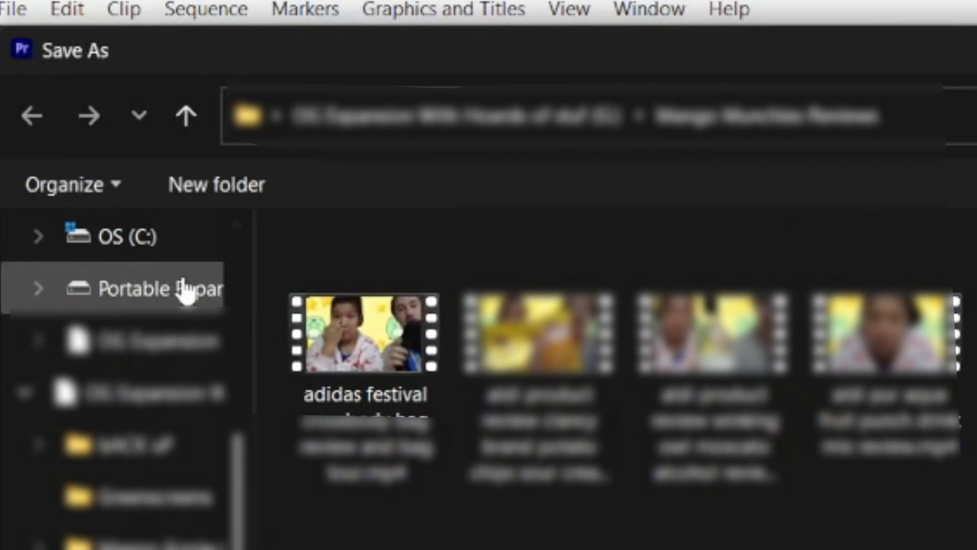
pyautogui.click(219, 186)
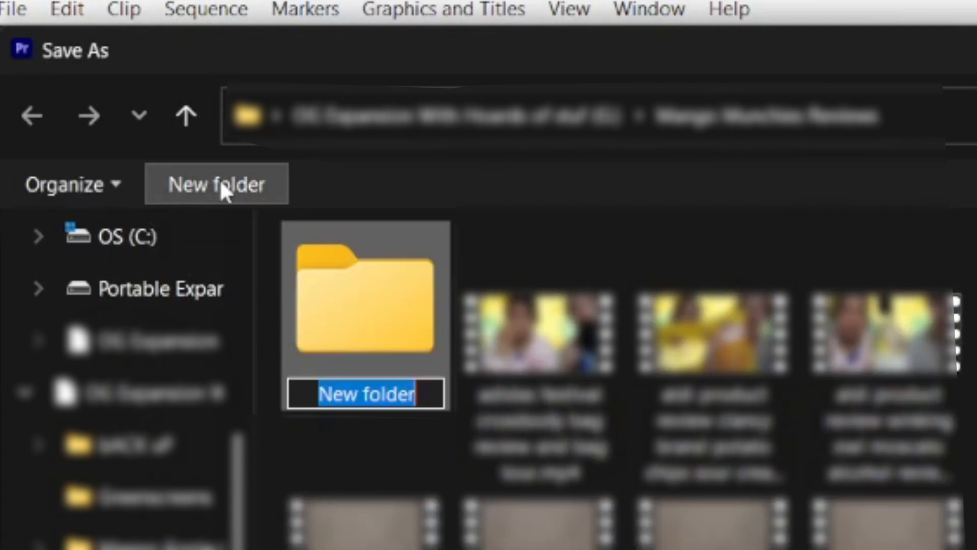
pyautogui.write('G')
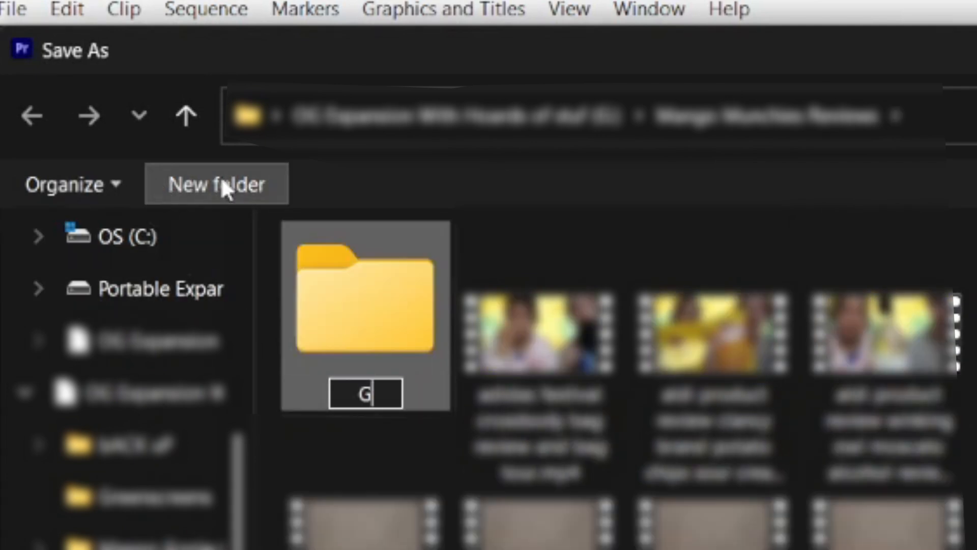
pyautogui.write('if')
pyautogui.click(491, 394)
# Move the Gif folder to the Desktop and open it there
pyautogui.scroll(5, 137, 284)
pyautogui.moveTo(321, 278); pyautogui.dragTo(178, 412)
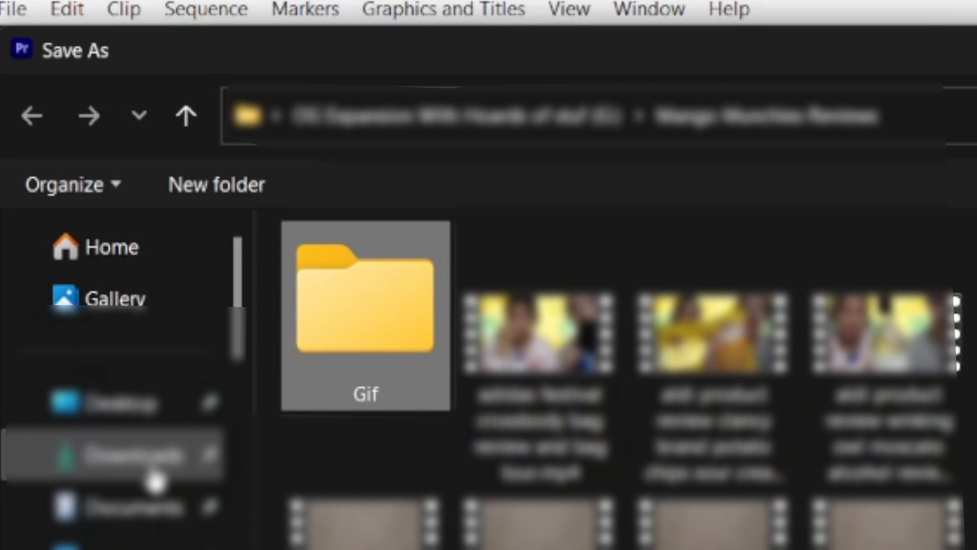
pyautogui.click(153, 412)
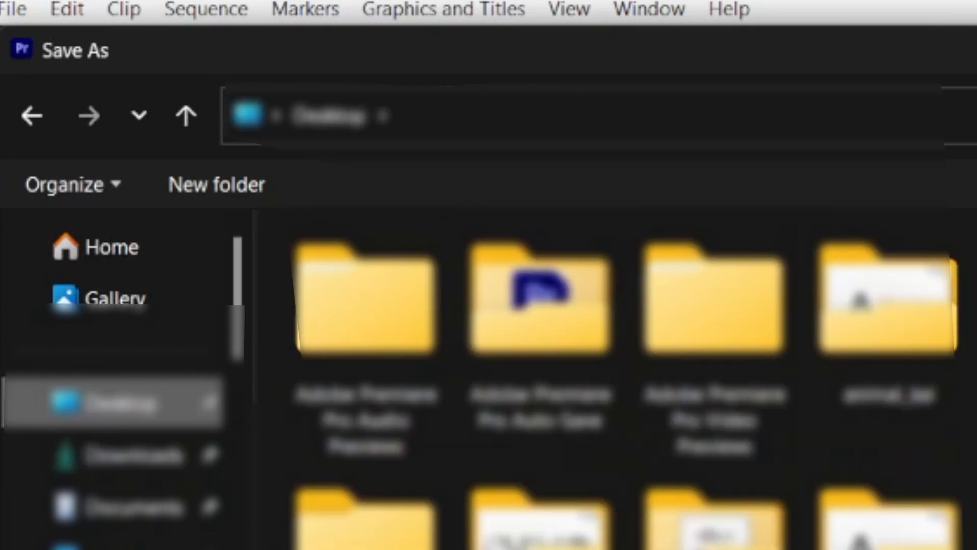
pyautogui.scroll(-2, 616, 379)
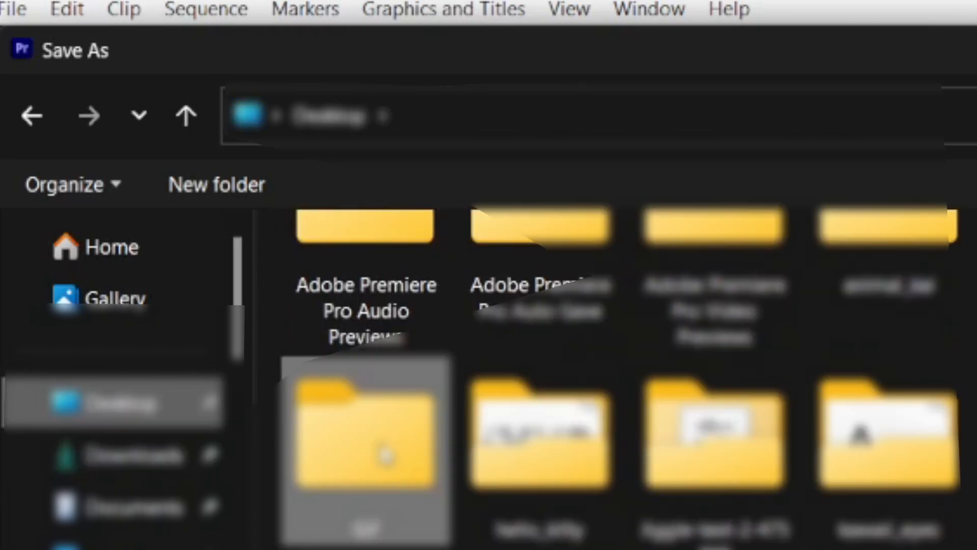
pyautogui.doubleClick(387, 454)
# Create a "Video Clips" folder inside the Gif folder and save the exported clip in it
pyautogui.click(237, 197)
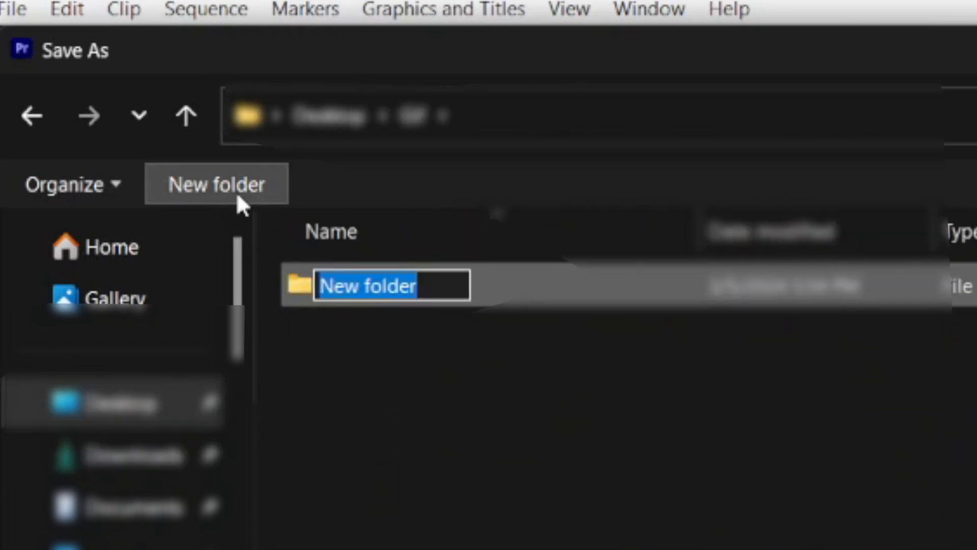
pyautogui.write('Video Clips')
pyautogui.click(613, 404)
pyautogui.doubleClick(625, 296)
pyautogui.press('Return')
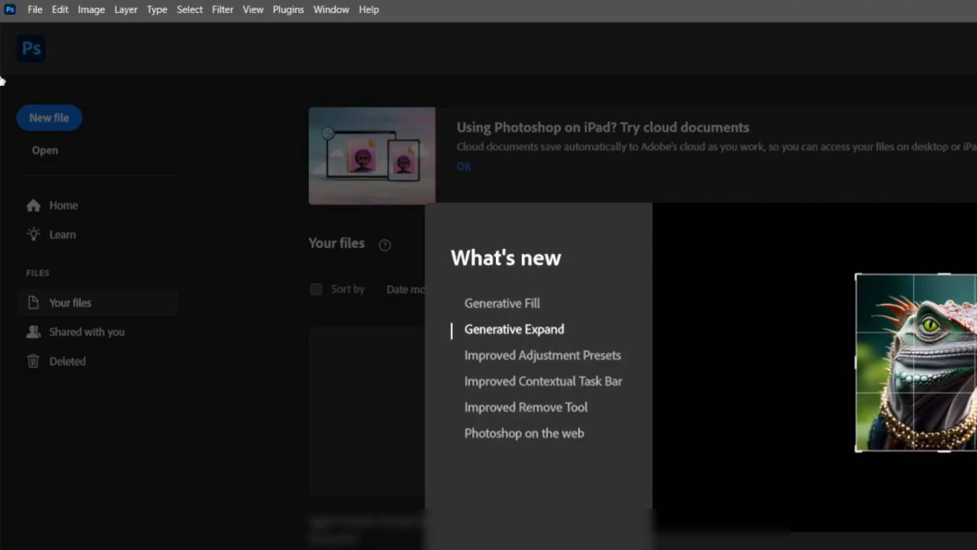
# Switch to Photoshop, dismiss the What's new screen and start the Video Frames to Layers import
pyautogui.press('Escape')
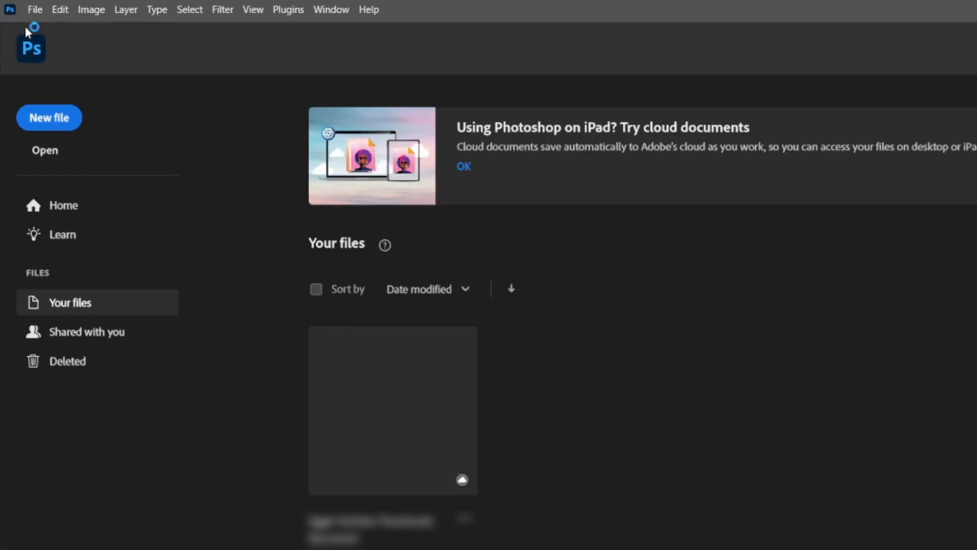
pyautogui.click(35, 10)
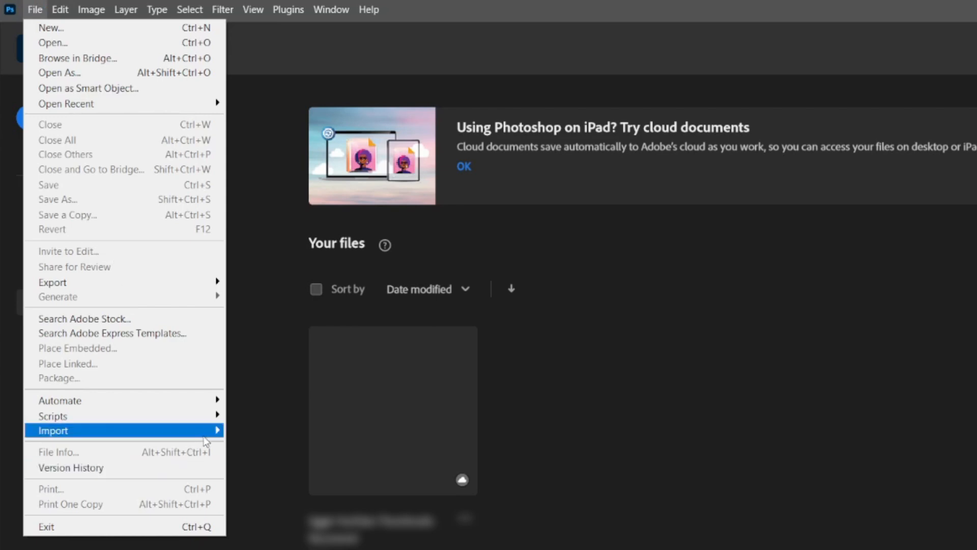
pyautogui.moveTo(209, 439)
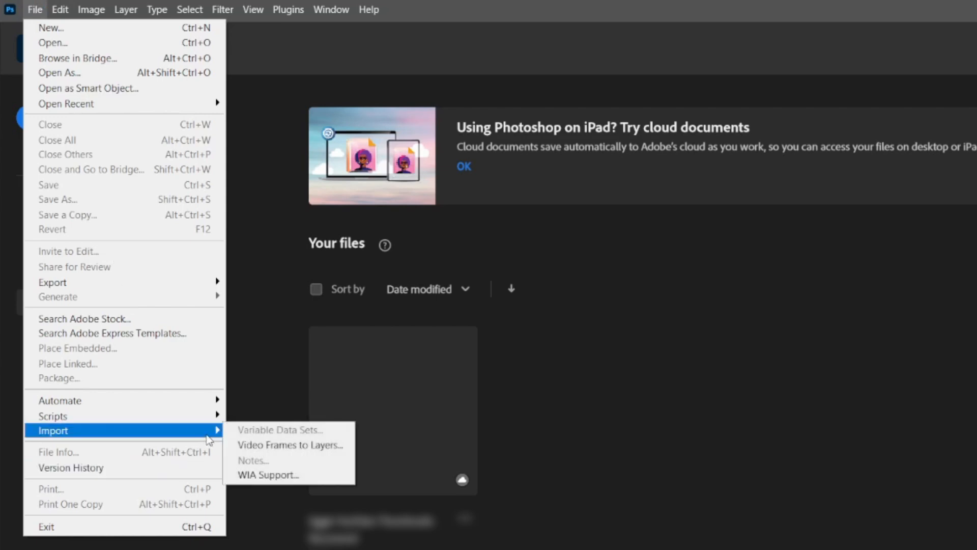
pyautogui.click(288, 447)
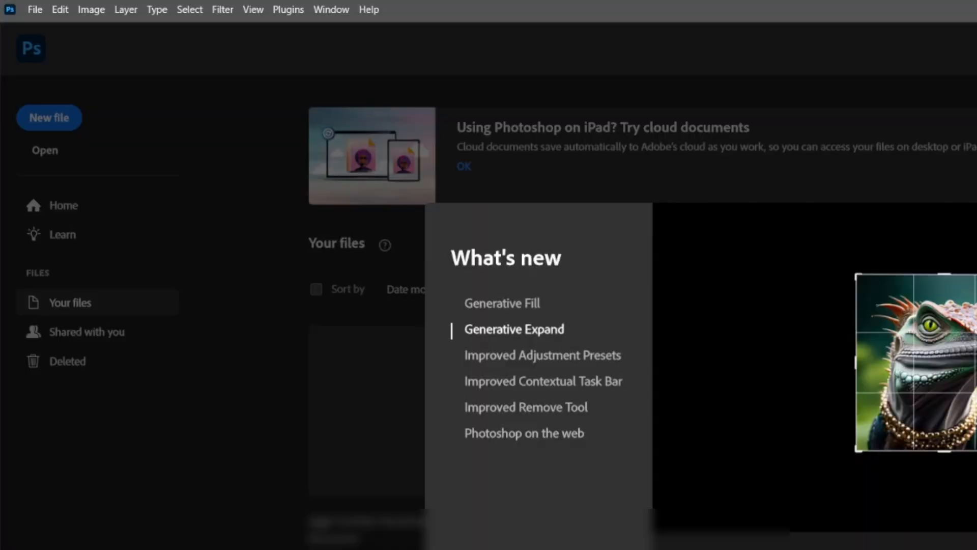
pyautogui.click(976, 219)
pyautogui.click(34, 9)
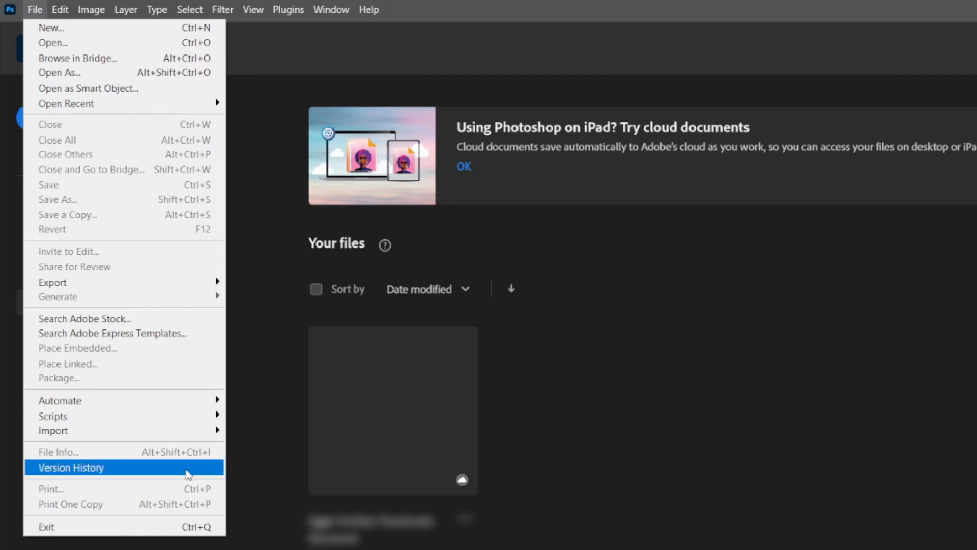
pyautogui.moveTo(209, 439)
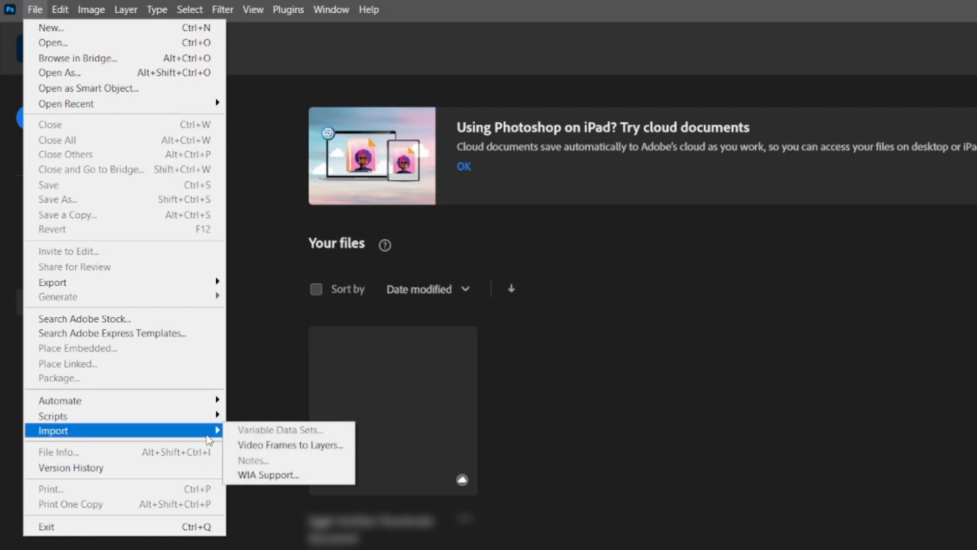
pyautogui.click(288, 446)
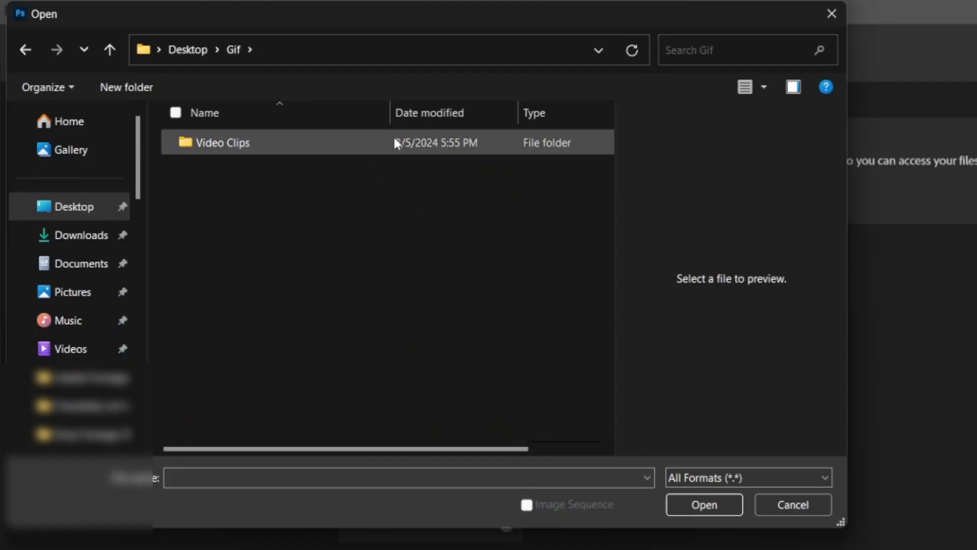
# Import the exported eye clip from the Video Clips folder, from beginning to end, as a frame animation
pyautogui.doubleClick(395, 142)
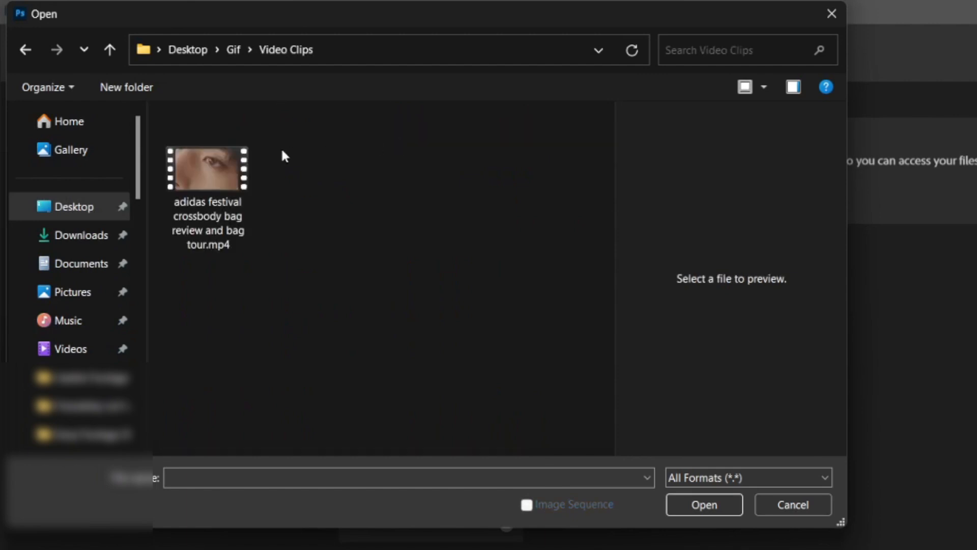
pyautogui.doubleClick(198, 157)
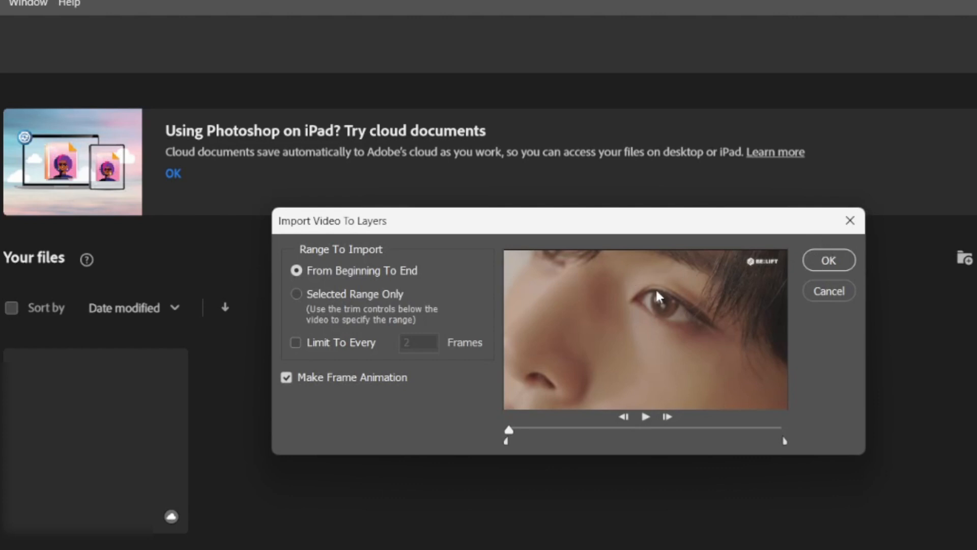
pyautogui.click(828, 261)
pyautogui.click(829, 261)
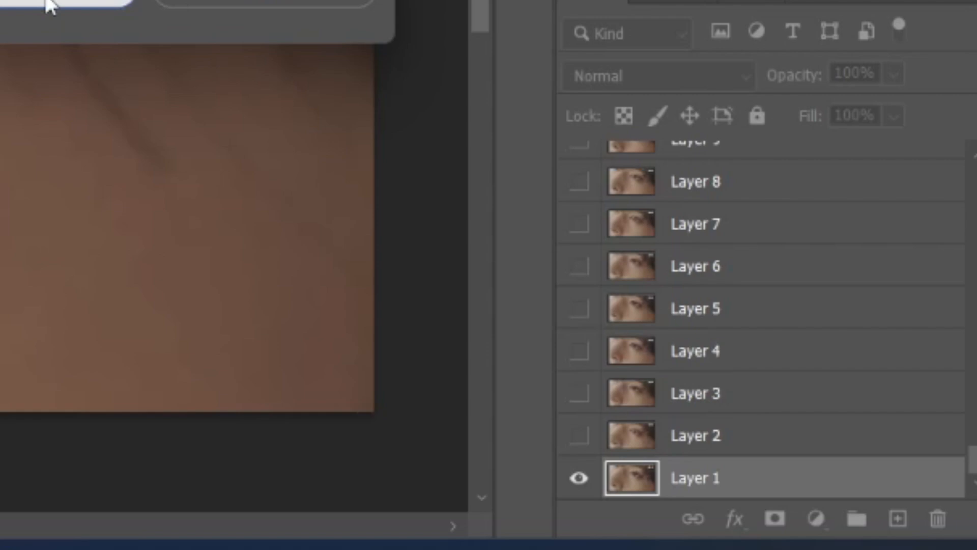
# Show the Timeline panel and play the imported frame animation
pyautogui.click(320, 13)
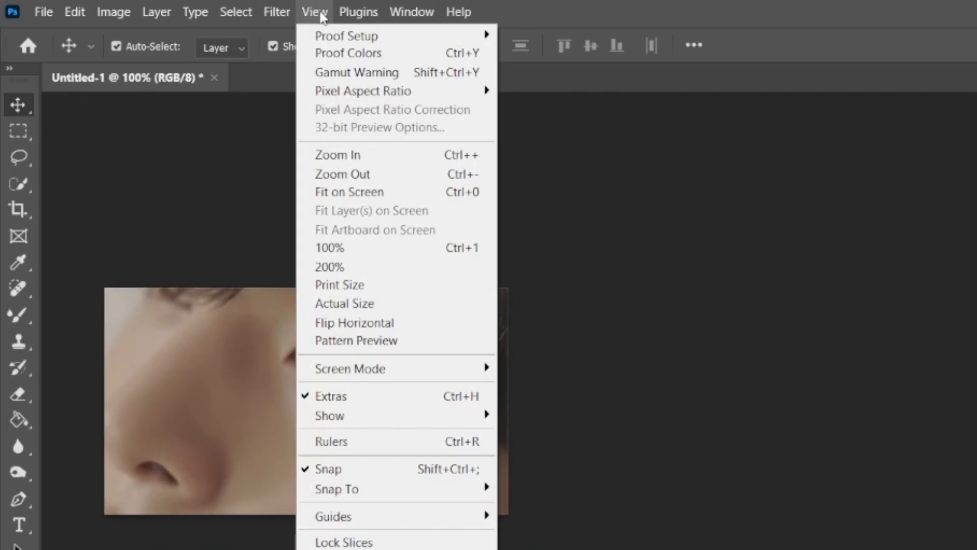
pyautogui.moveTo(367, 18)
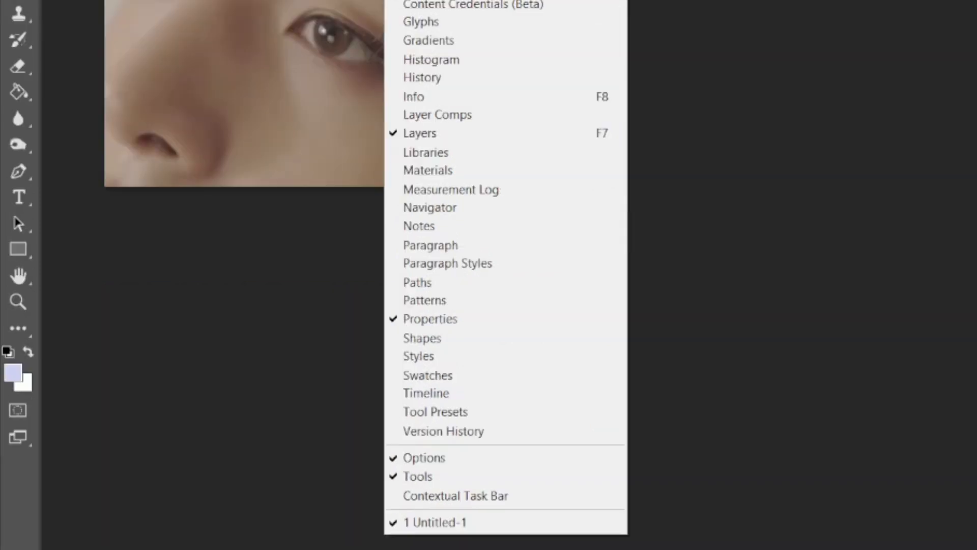
pyautogui.click(519, 395)
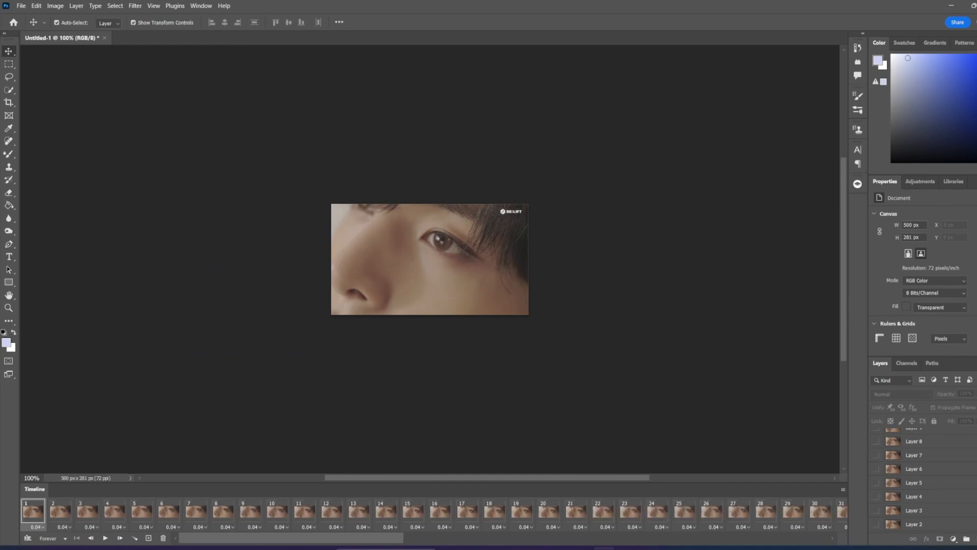
pyautogui.click(105, 538)
# Select the whole range of animation frames from frame 1 through frame 88
pyautogui.click(29, 522)
pyautogui.moveTo(313, 537); pyautogui.dragTo(860, 541)
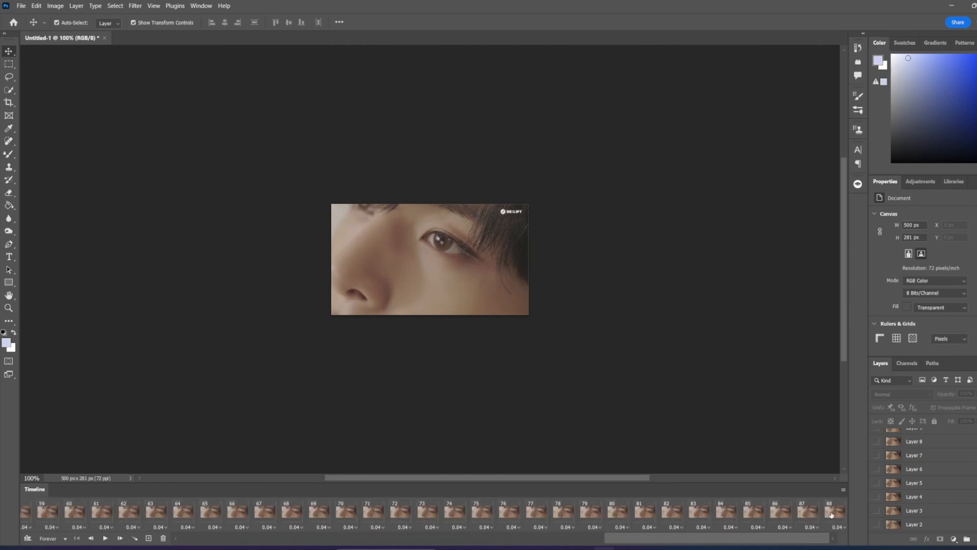
pyautogui.keyDown('shift'); pyautogui.click(831, 514); pyautogui.keyUp('shift')
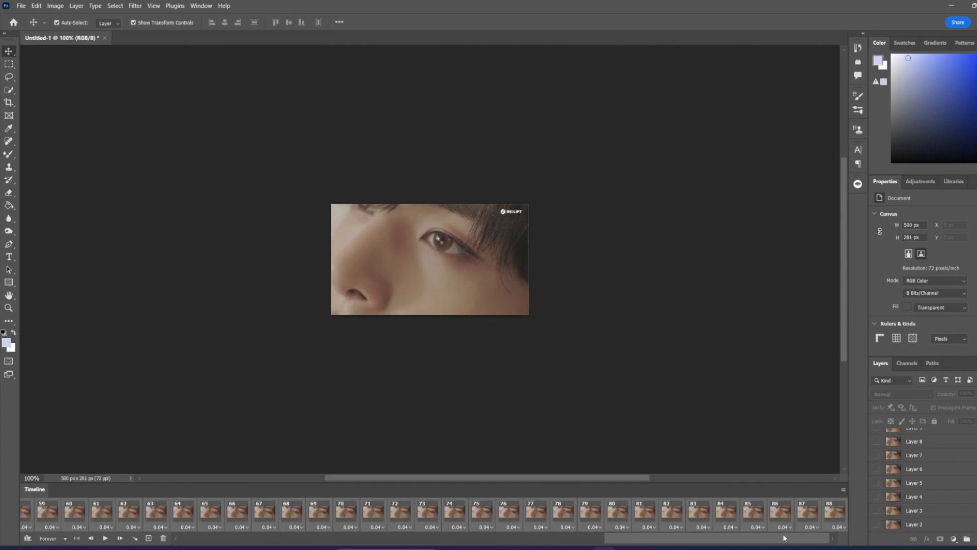
# Open the custom delay setting for all selected animation frames, starting from frame 1
pyautogui.moveTo(776, 538); pyautogui.dragTo(292, 542)
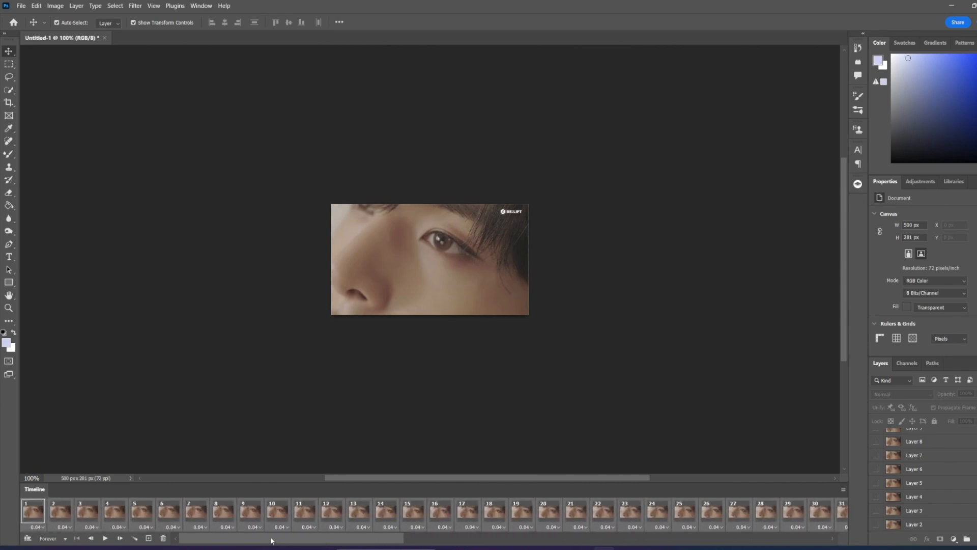
pyautogui.click(44, 529)
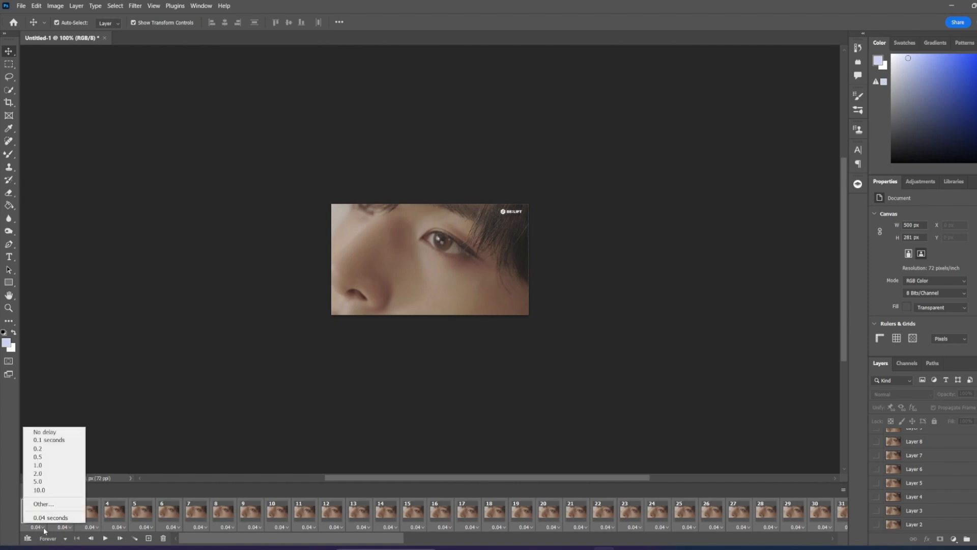
pyautogui.click(66, 504)
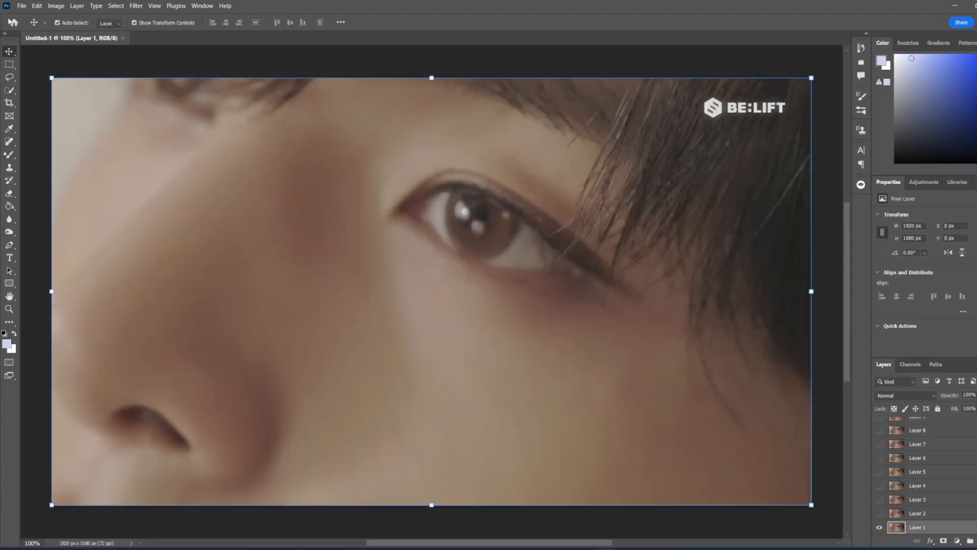
# Resize the imported frames proportionally to a width of 500 pixels
pyautogui.click(21, 6)
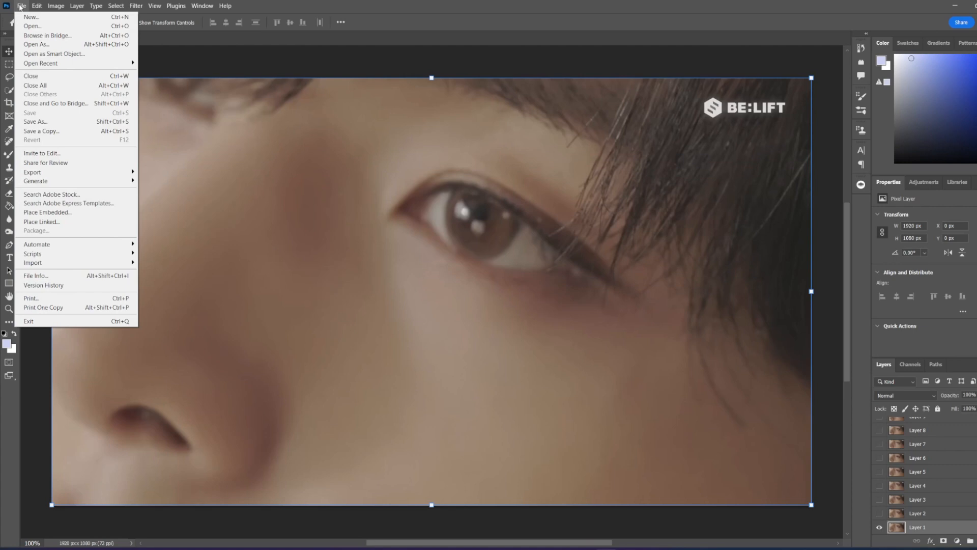
pyautogui.click(21, 6)
pyautogui.click(36, 7)
pyautogui.moveTo(62, 7)
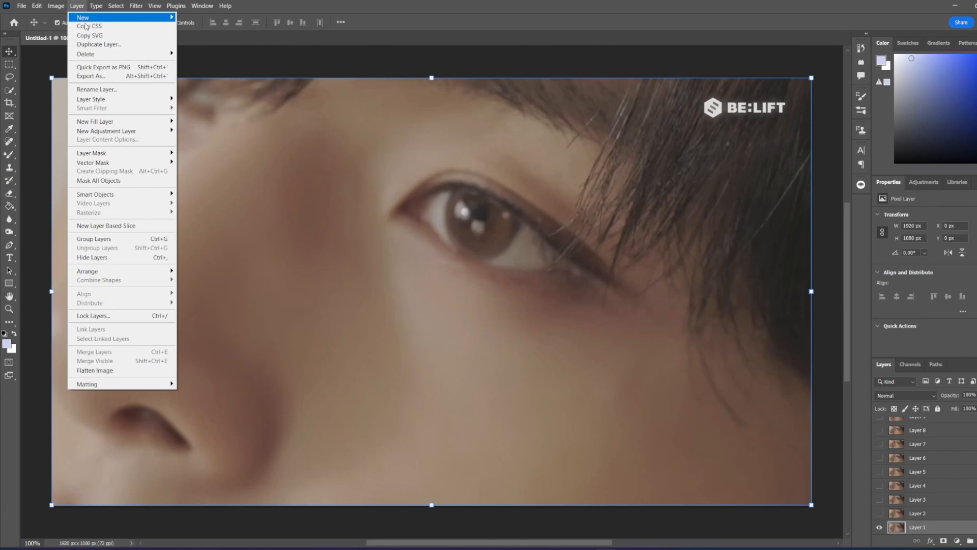
pyautogui.click(71, 6)
pyautogui.click(60, 7)
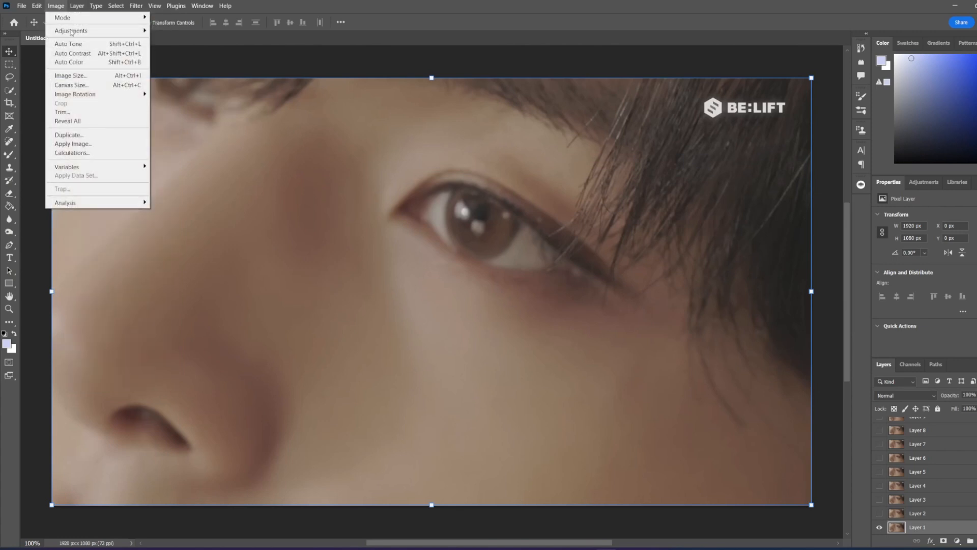
pyautogui.click(95, 77)
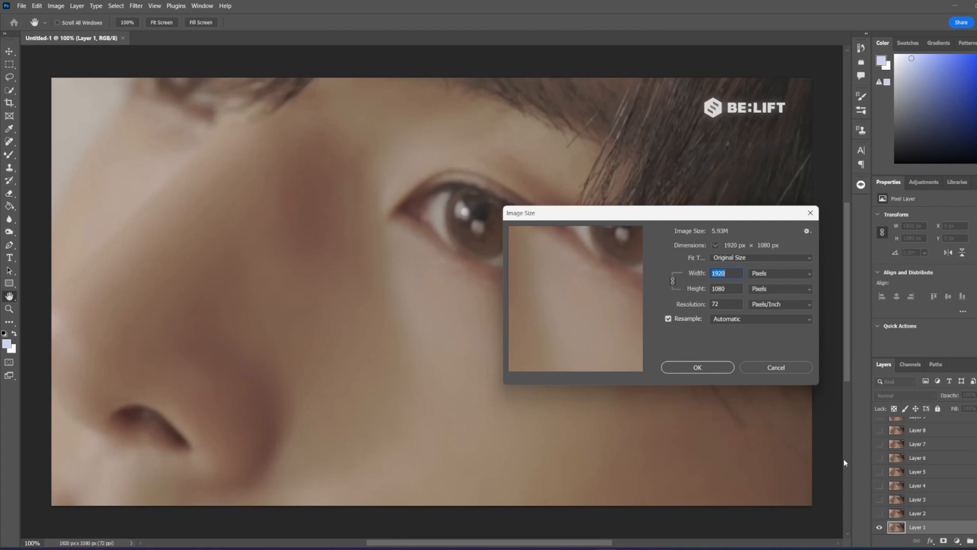
pyautogui.write('500')
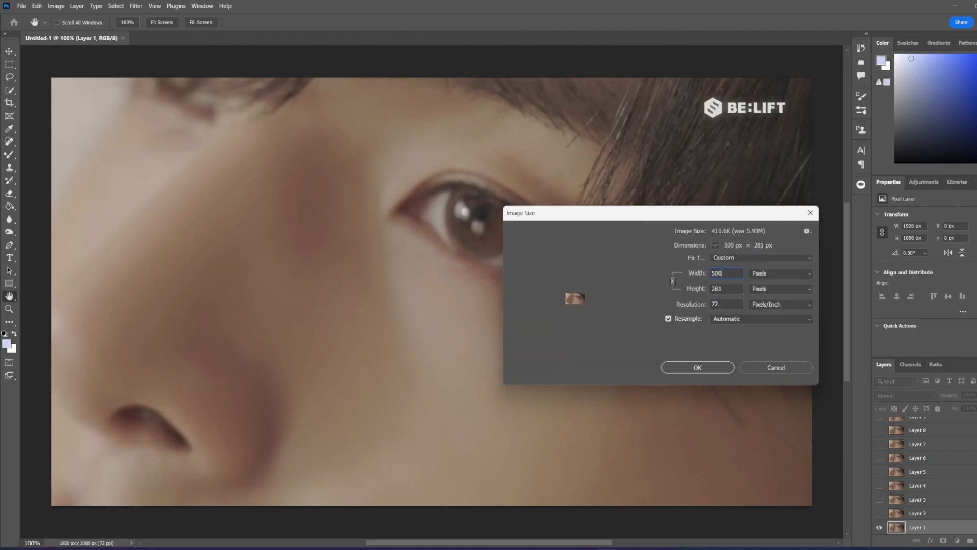
pyautogui.click(718, 369)
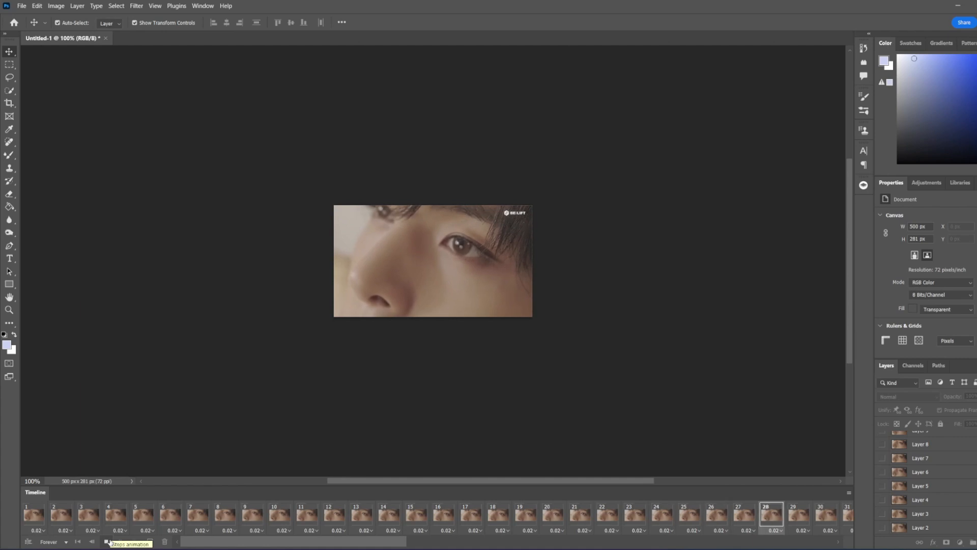
# Stop the animation playback and open Save for Web (Legacy) for the GIF export
pyautogui.click(108, 542)
pyautogui.click(22, 5)
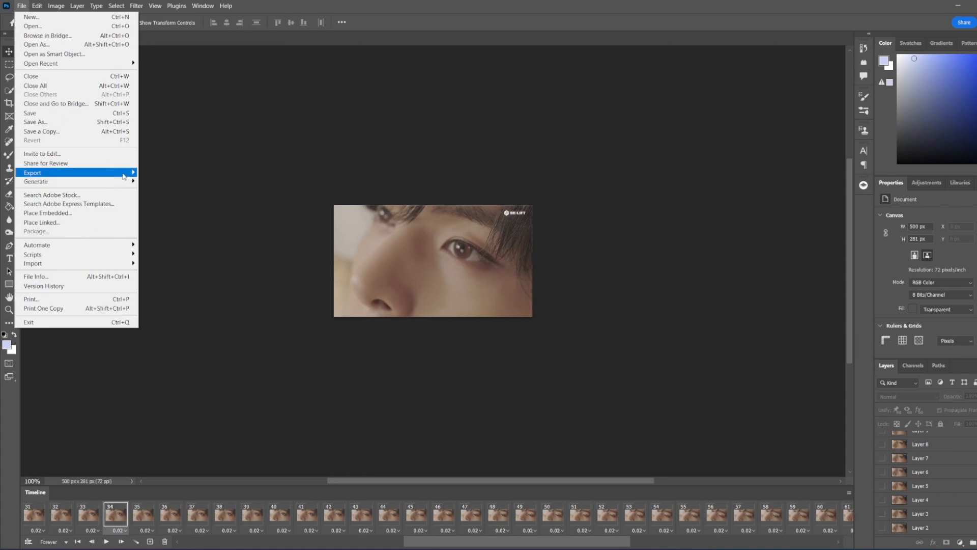
pyautogui.moveTo(125, 177)
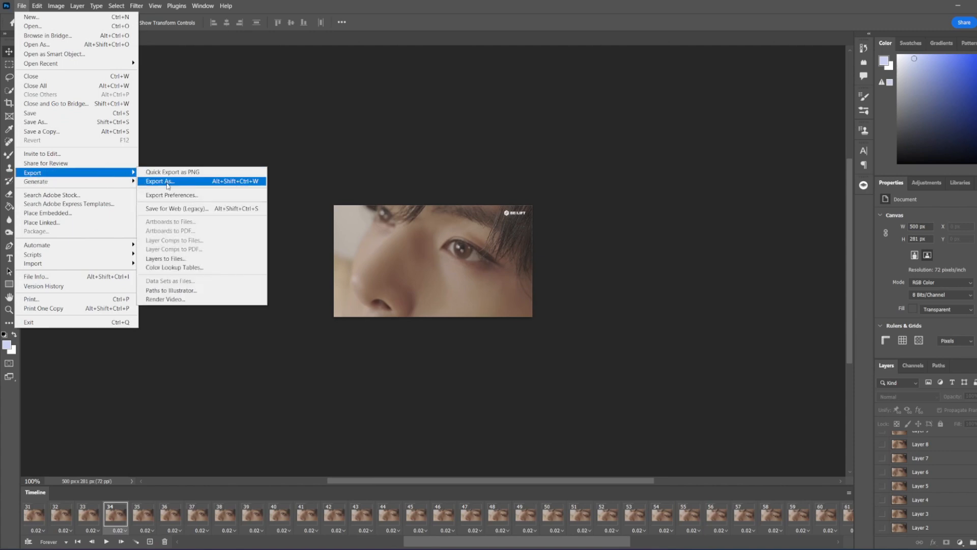
pyautogui.click(180, 208)
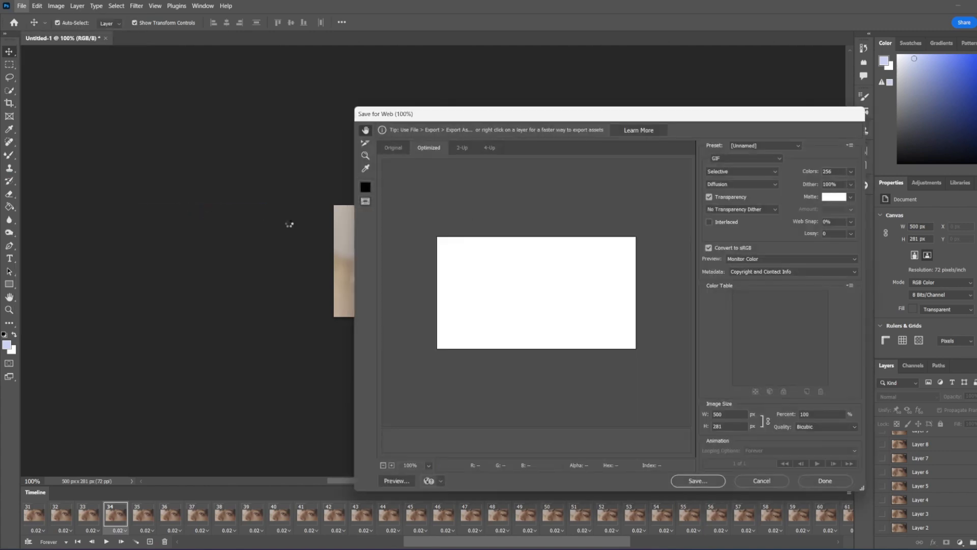
pyautogui.moveTo(742, 117); pyautogui.dragTo(634, 52)
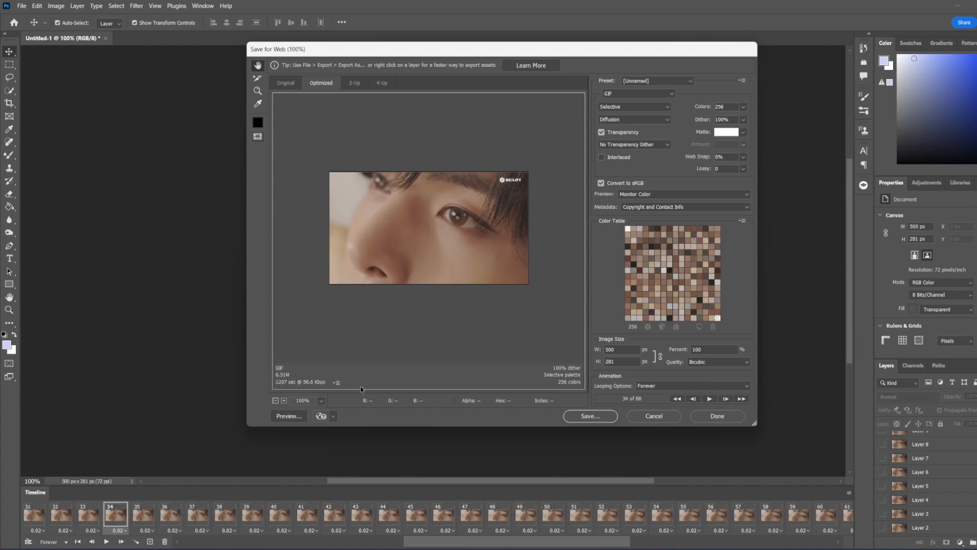
# Preview the animation in the export dialog and save it as a GIF
pyautogui.click(710, 399)
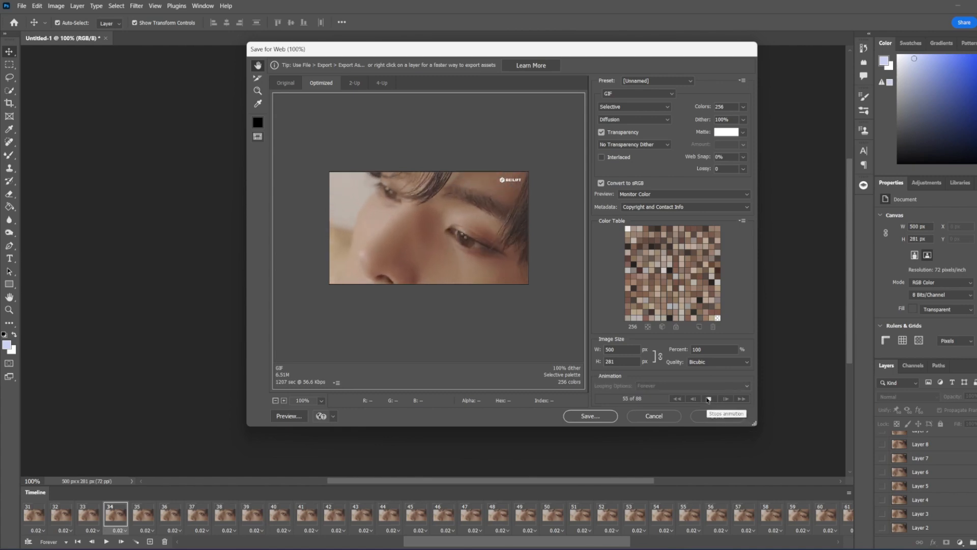
pyautogui.click(709, 399)
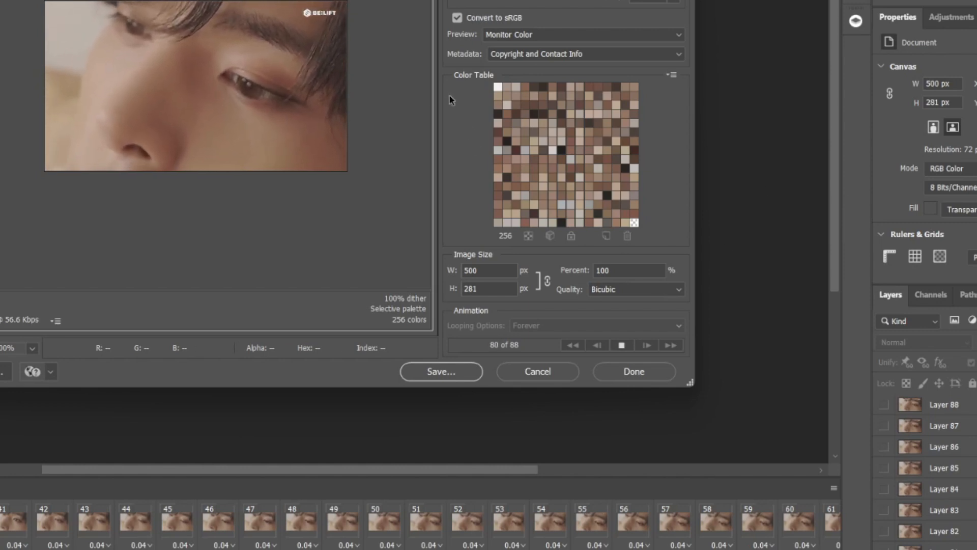
pyautogui.click(466, 373)
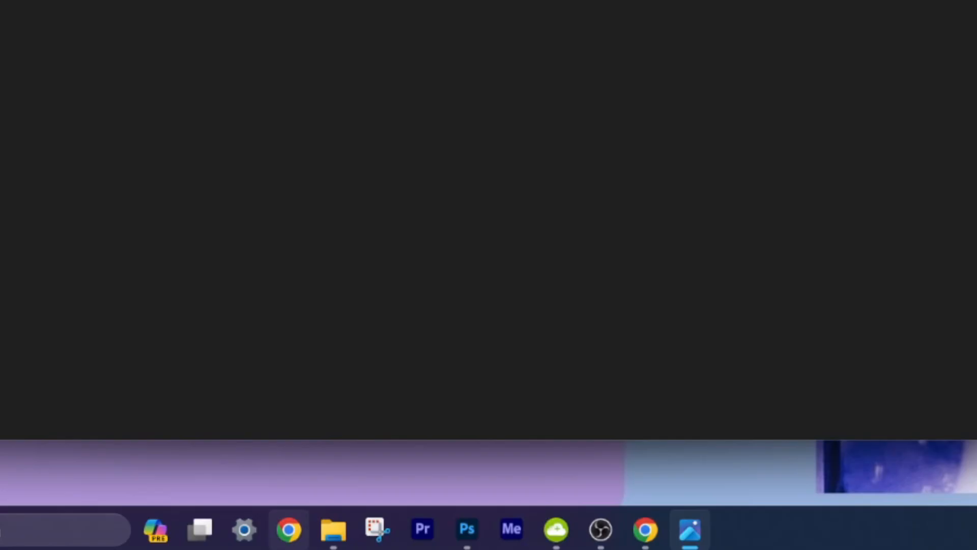
# Switch to Chrome, open Jake-1.gif from the Gif folder in the browser and reload it to replay
pyautogui.click(646, 529)
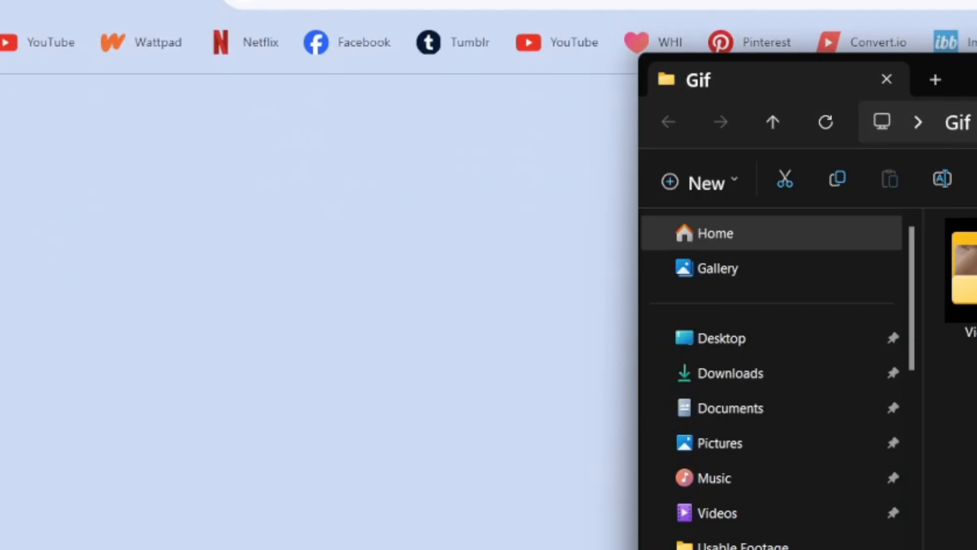
pyautogui.moveTo(976, 305); pyautogui.dragTo(455, 251)
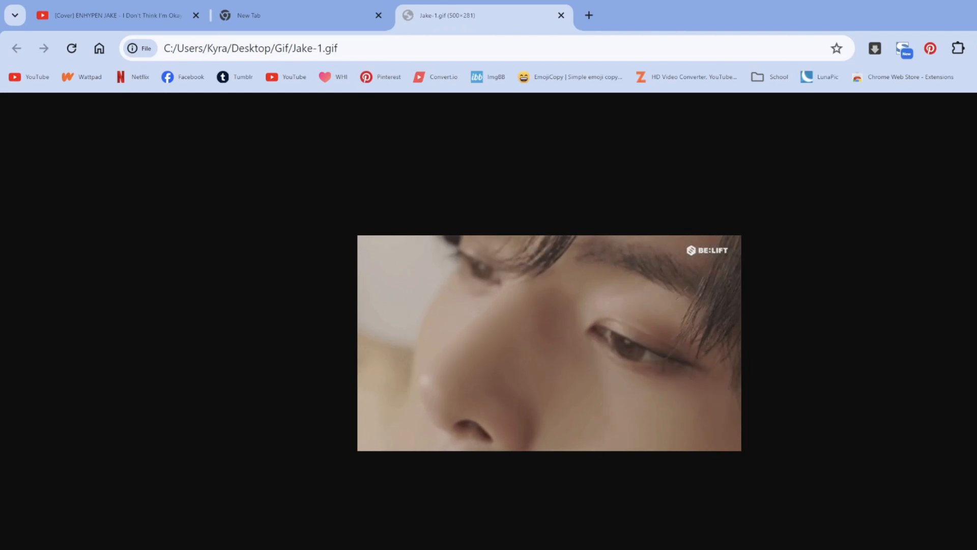
pyautogui.press('F5')
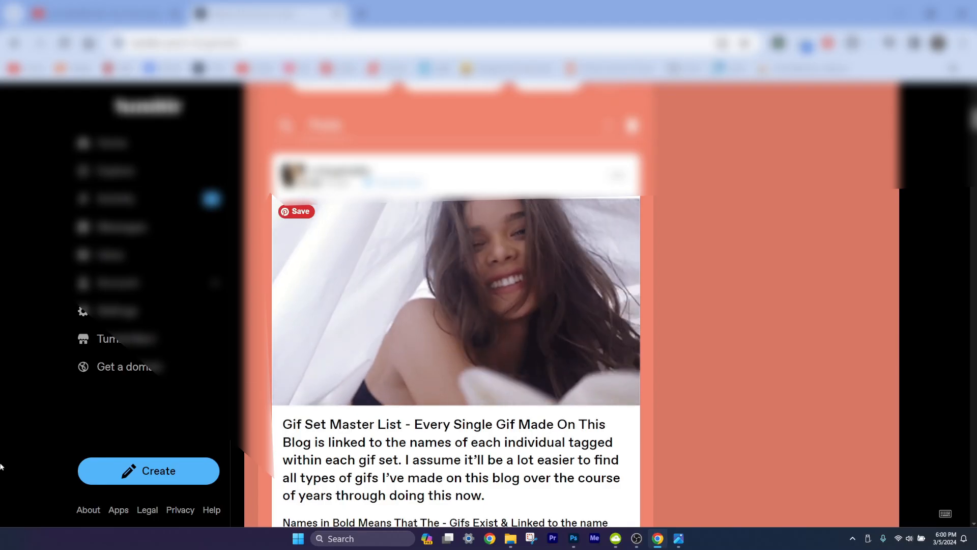
# Create a new Tumblr photo post, bring up the Gif folder beside it and choose the second blog in the list for posting
pyautogui.click(196, 470)
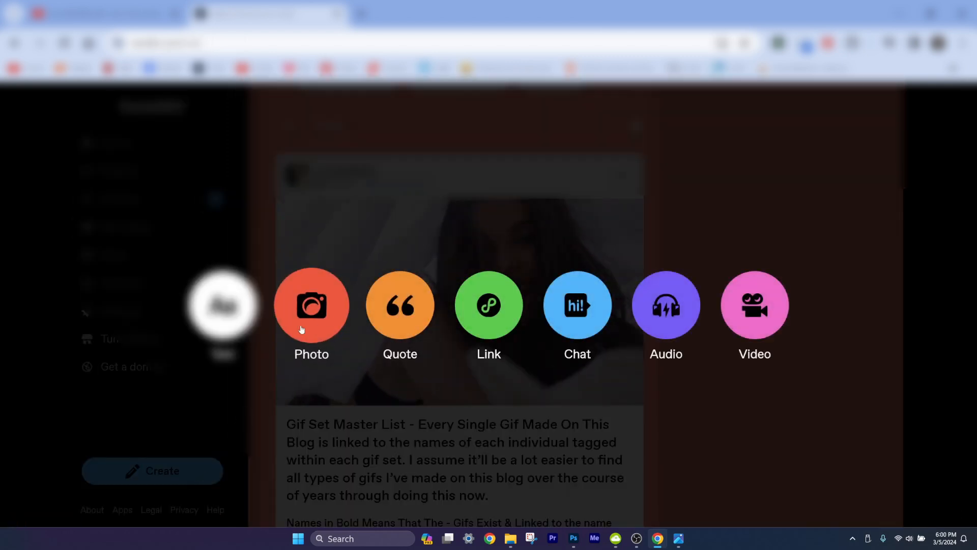
pyautogui.click(312, 307)
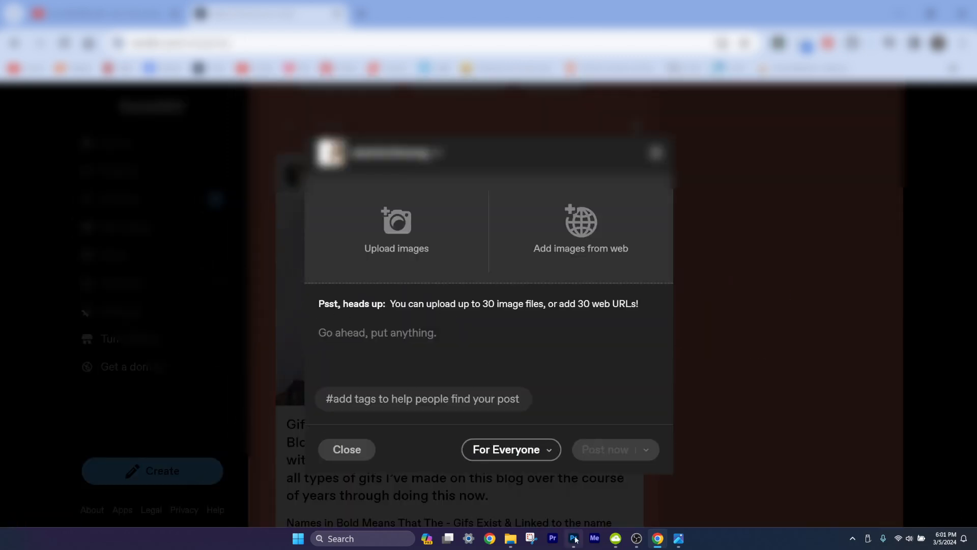
pyautogui.click(520, 531)
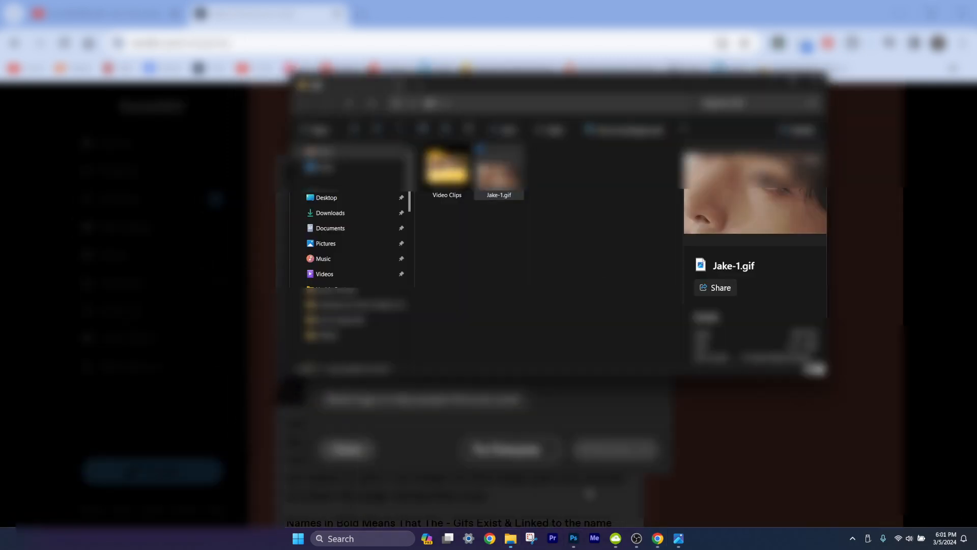
pyautogui.moveTo(569, 81); pyautogui.dragTo(841, 151)
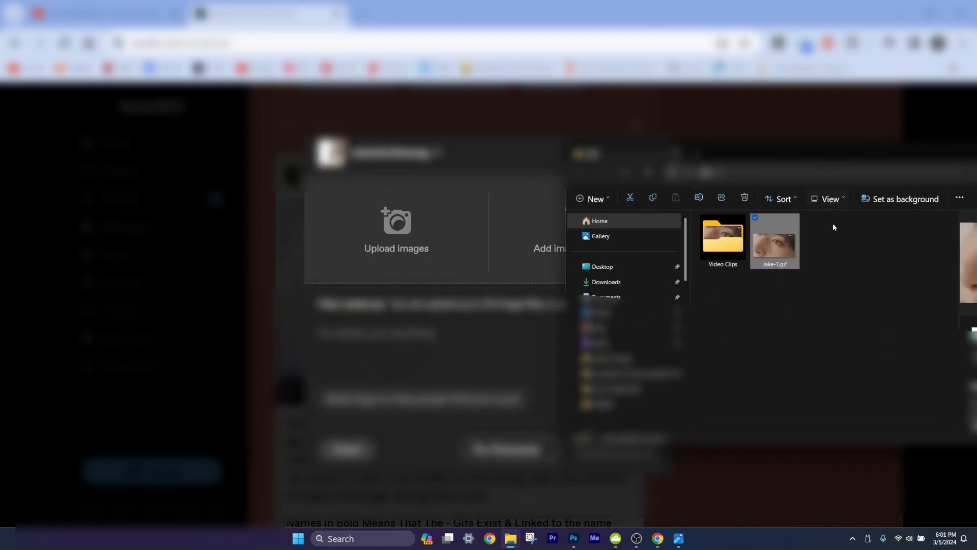
pyautogui.click(413, 155)
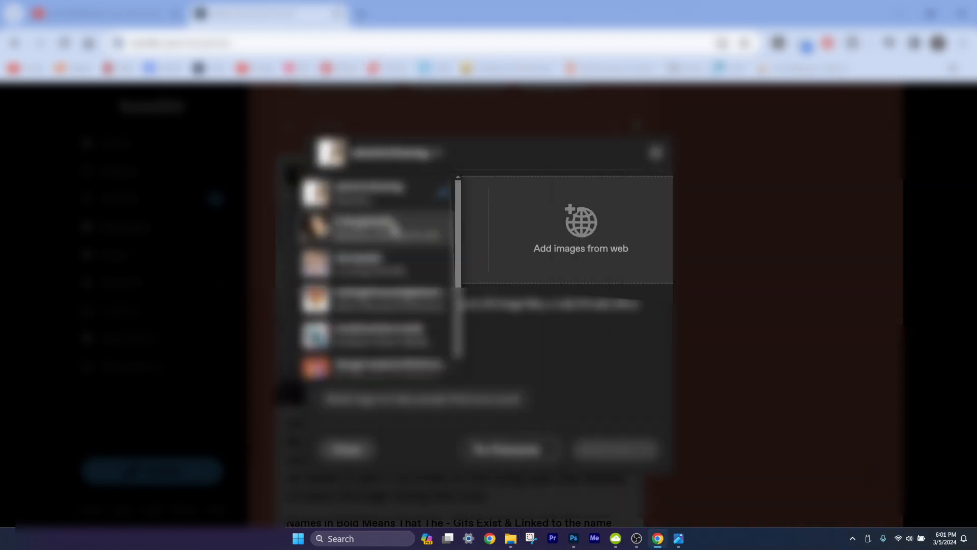
pyautogui.click(364, 224)
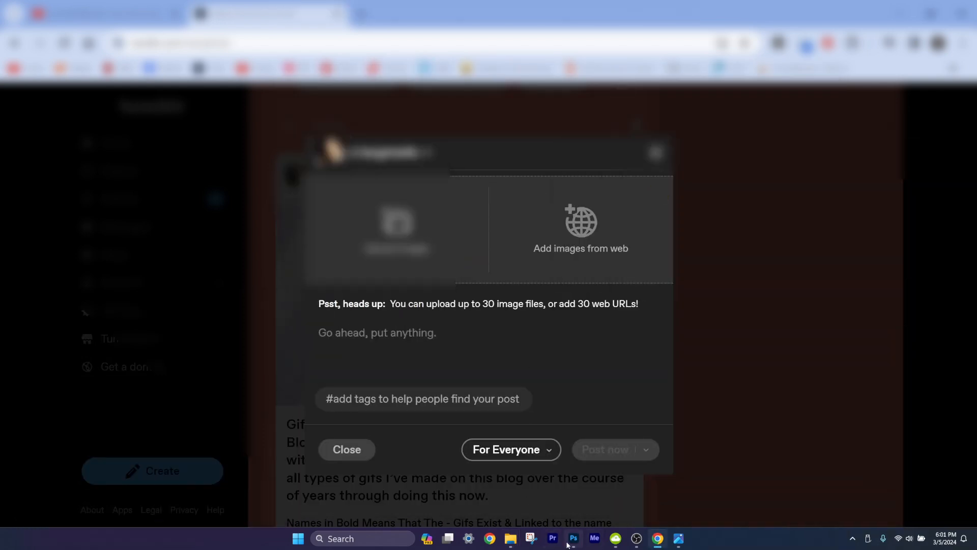
# Add Jake-1.gif from the Gif folder to the photo post and check the uploaded image in the post editor
pyautogui.click(510, 539)
pyautogui.click(611, 486)
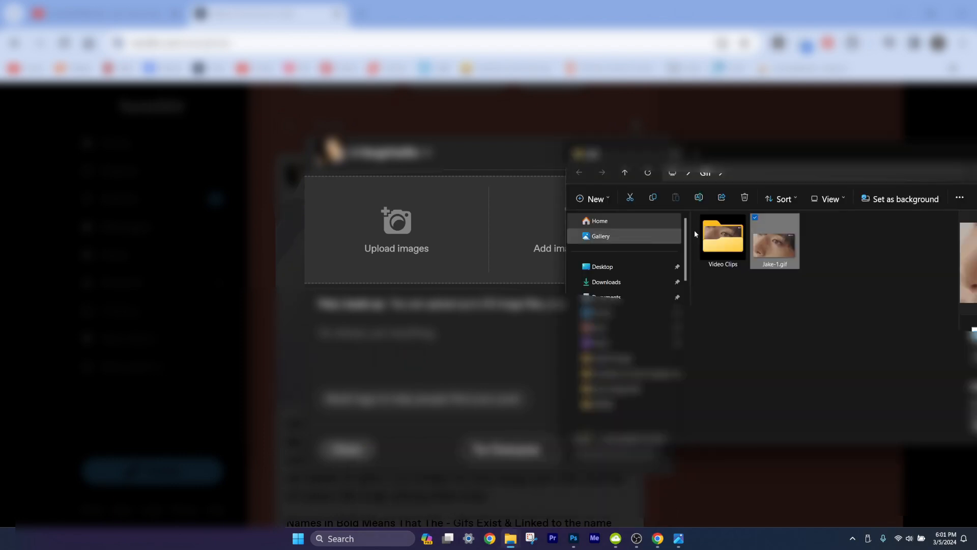
pyautogui.moveTo(780, 239); pyautogui.dragTo(423, 258)
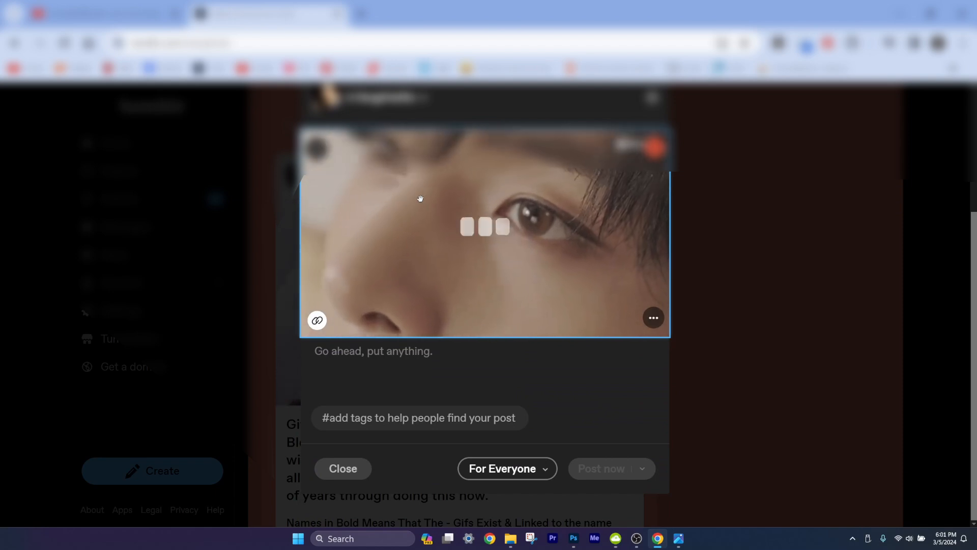
pyautogui.scroll(3, 421, 199)
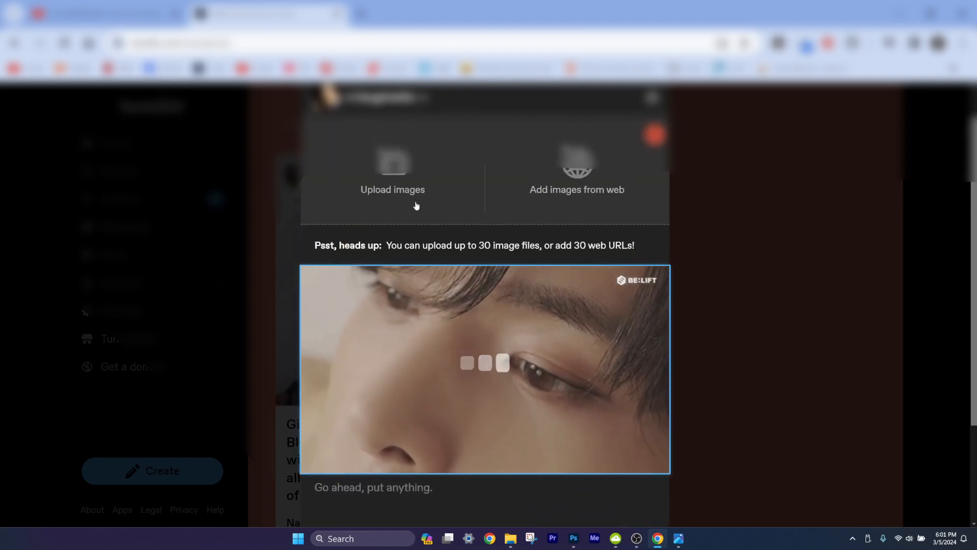
pyautogui.scroll(-3, 490, 310)
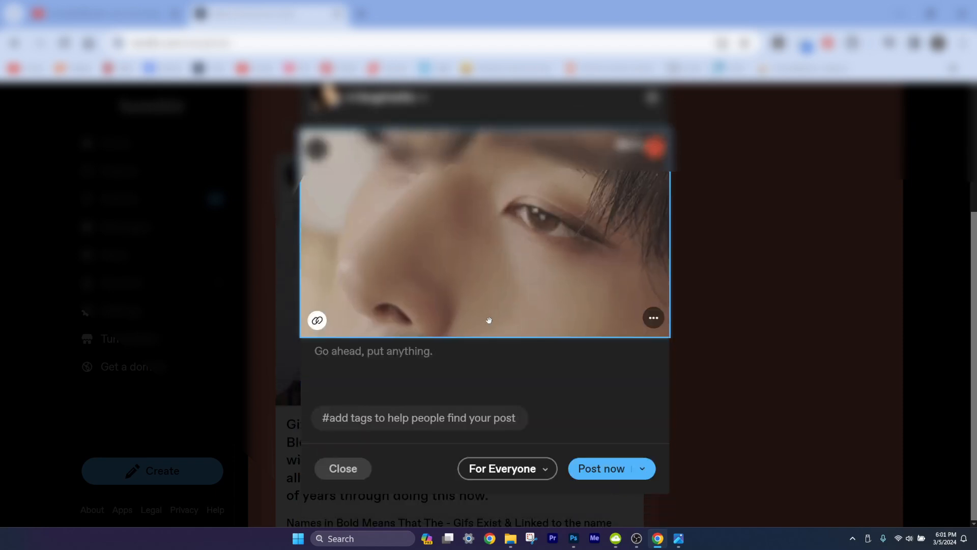
pyautogui.scroll(4, 483, 335)
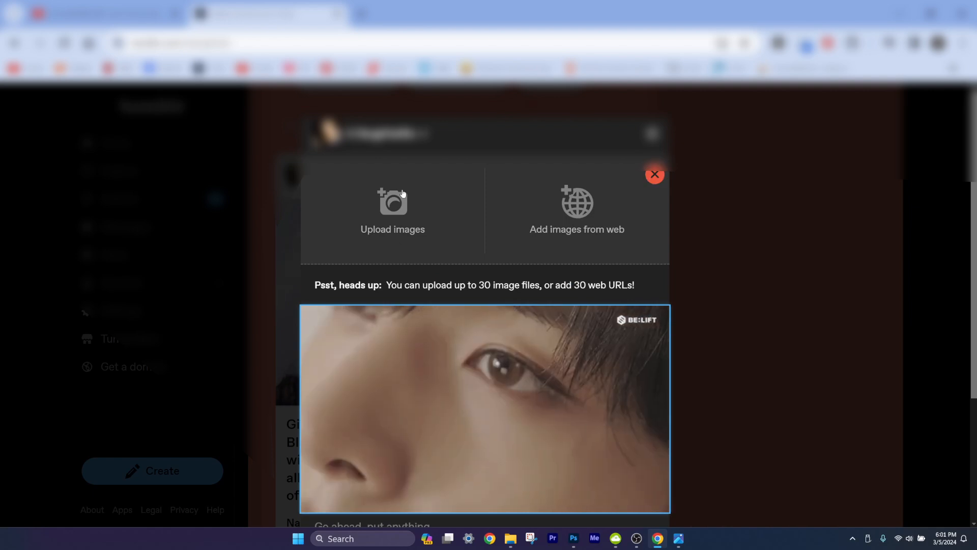
pyautogui.scroll(-3, 453, 381)
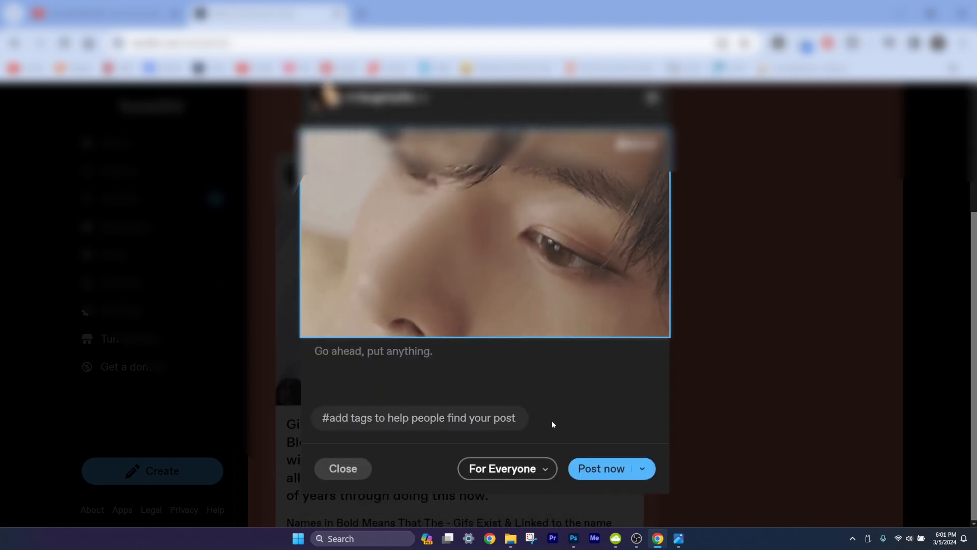
# Add the tags kpop, sim jaeyun, jake sim and sim jake to the GIF post
pyautogui.click(399, 384)
pyautogui.click(344, 417)
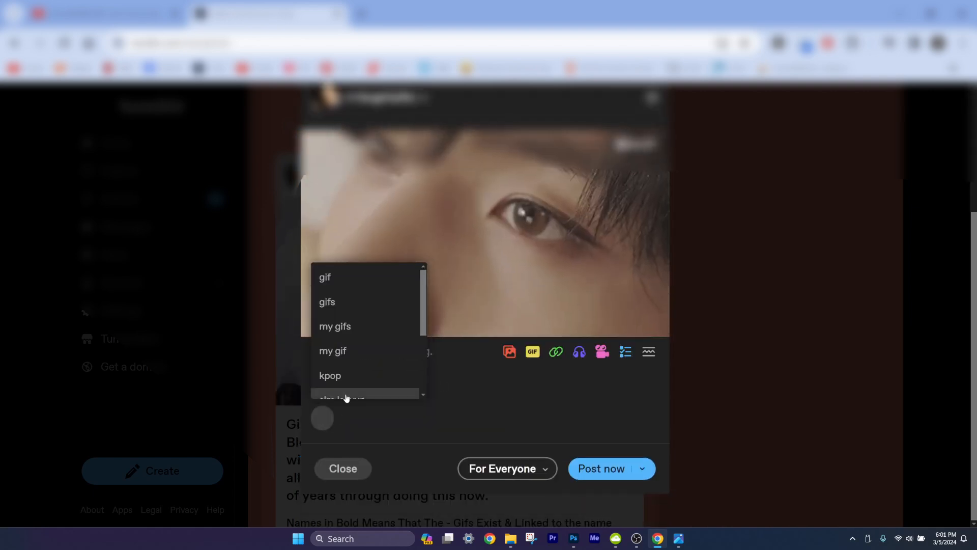
pyautogui.click(364, 375)
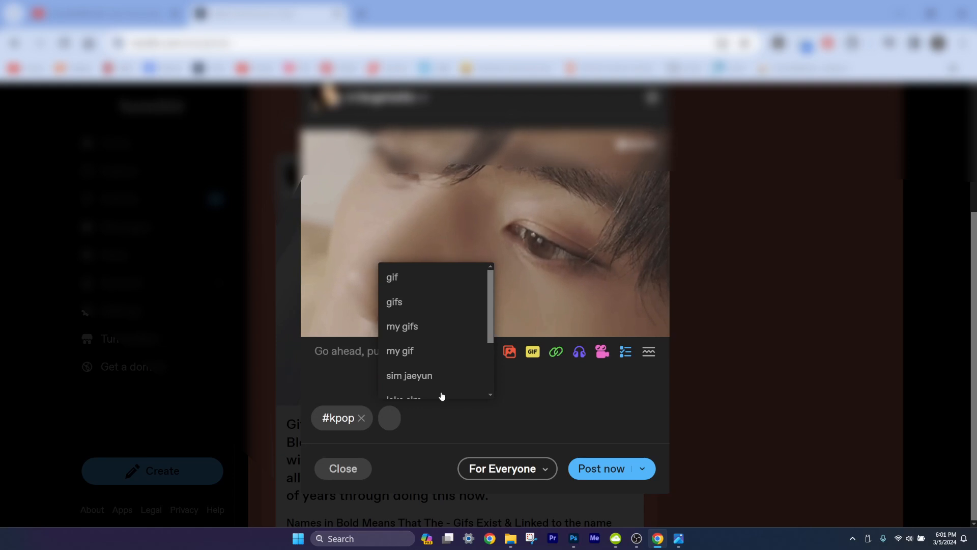
pyautogui.click(446, 375)
pyautogui.click(523, 376)
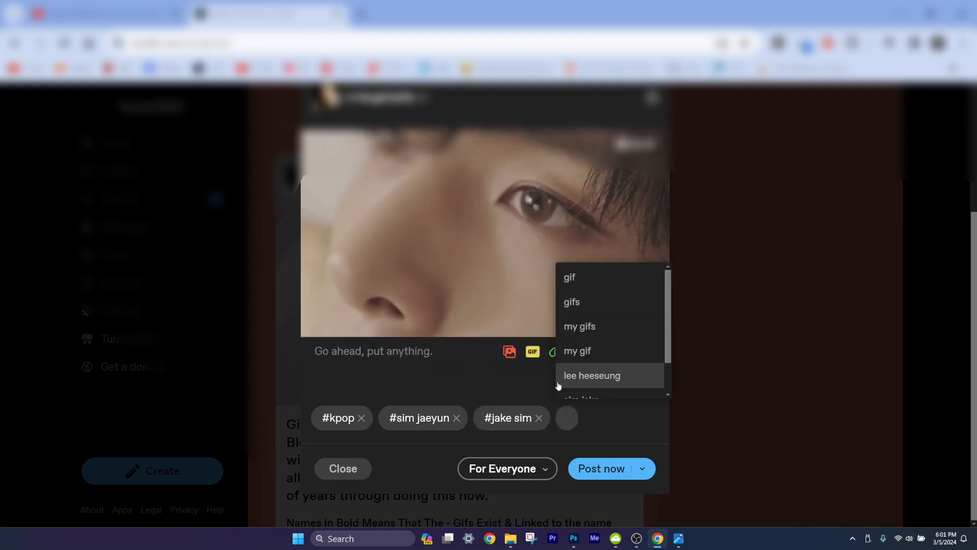
pyautogui.scroll(-2, 606, 364)
pyautogui.click(608, 362)
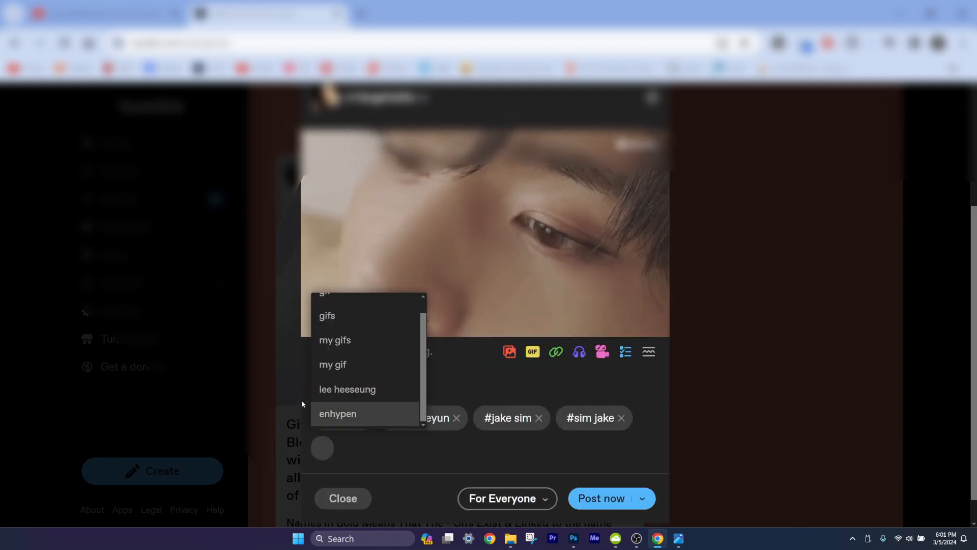
# Add the tags enhypen, gif, gifs, my gifs and my gif to the post
pyautogui.click(334, 412)
pyautogui.scroll(-2, 386, 405)
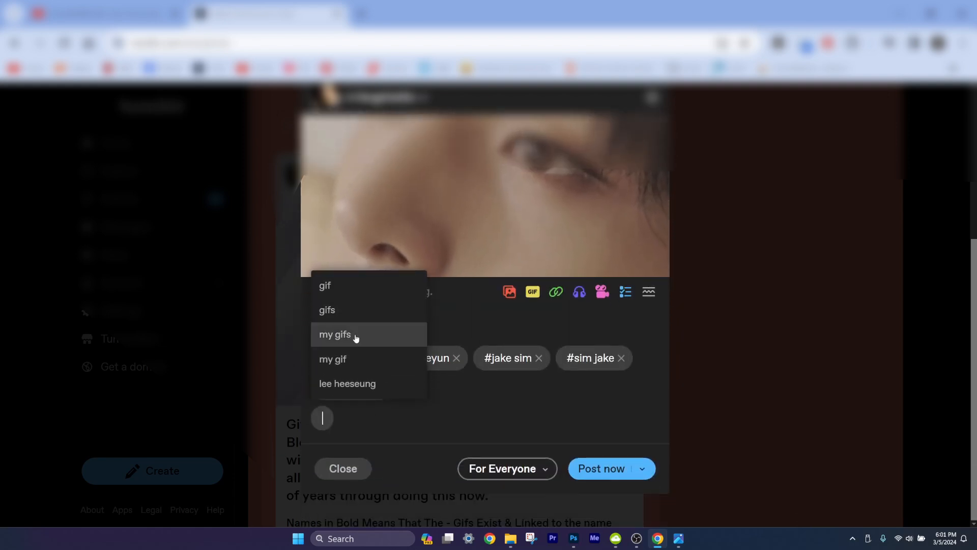
pyautogui.click(365, 289)
pyautogui.click(371, 308)
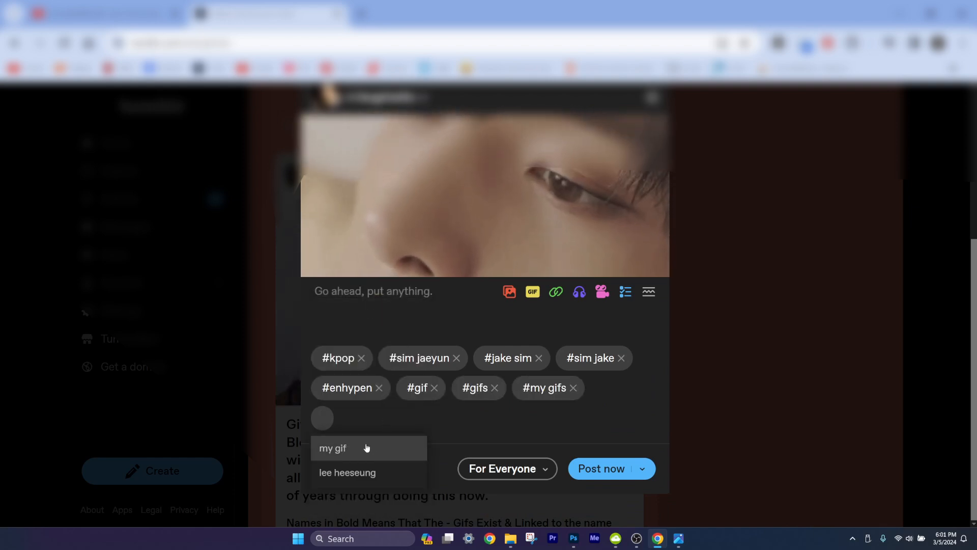
pyautogui.click(368, 448)
# Review the uploaded GIF and its tags in the post editor and publish the post immediately
pyautogui.scroll(5, 539, 432)
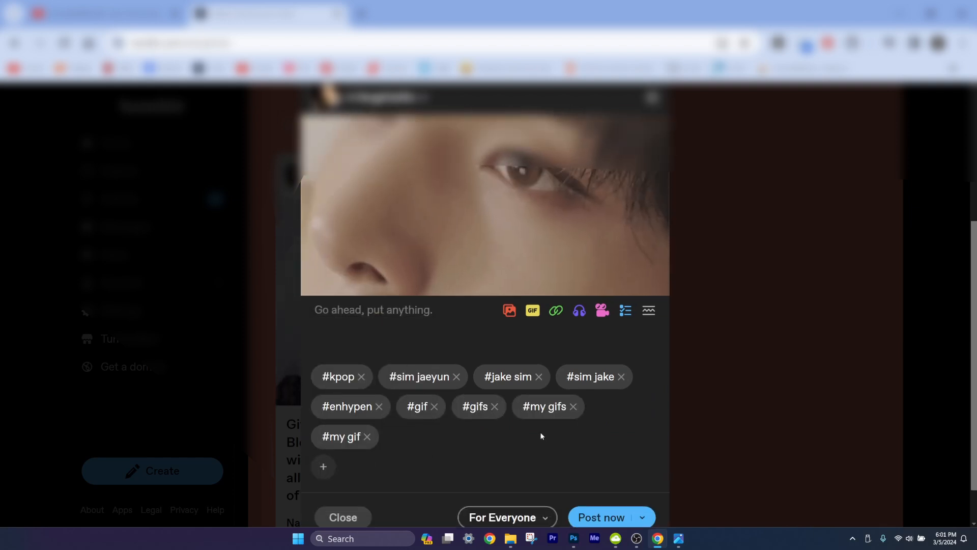
pyautogui.scroll(-6, 490, 316)
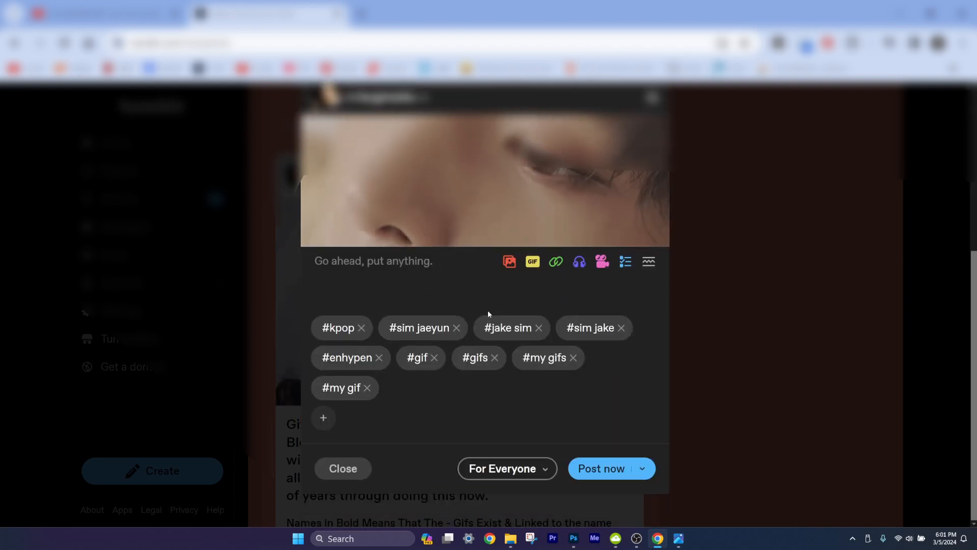
pyautogui.scroll(5, 627, 236)
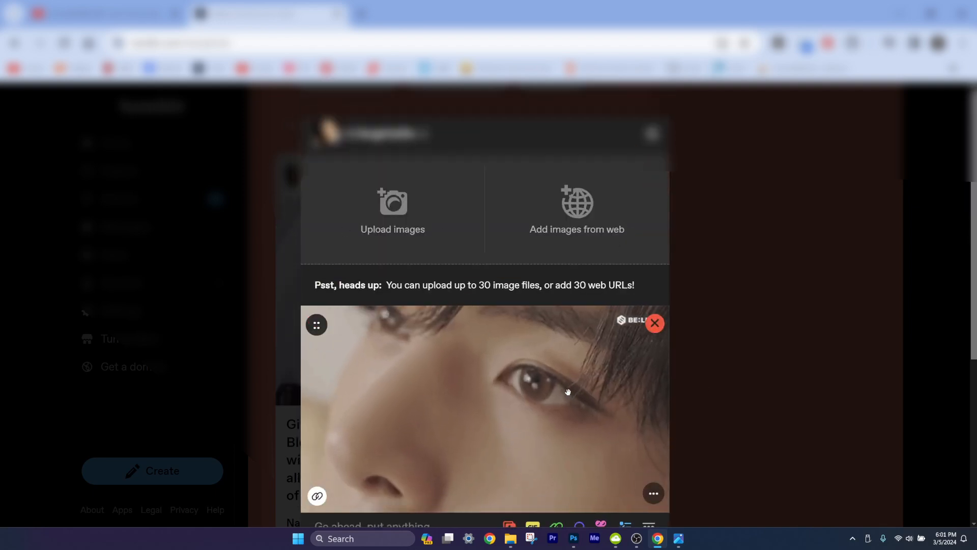
pyautogui.scroll(-3, 513, 334)
pyautogui.scroll(3, 512, 334)
pyautogui.scroll(-5, 588, 401)
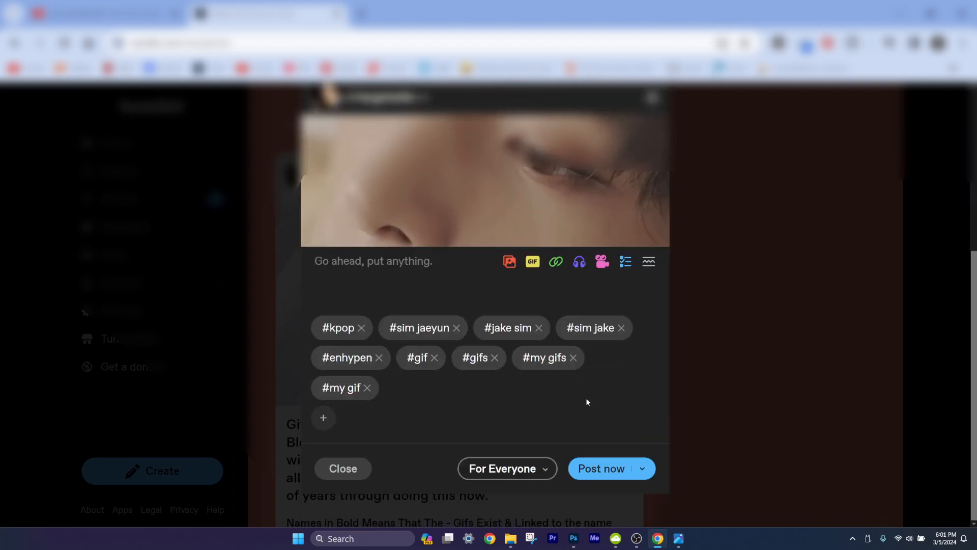
pyautogui.click(613, 469)
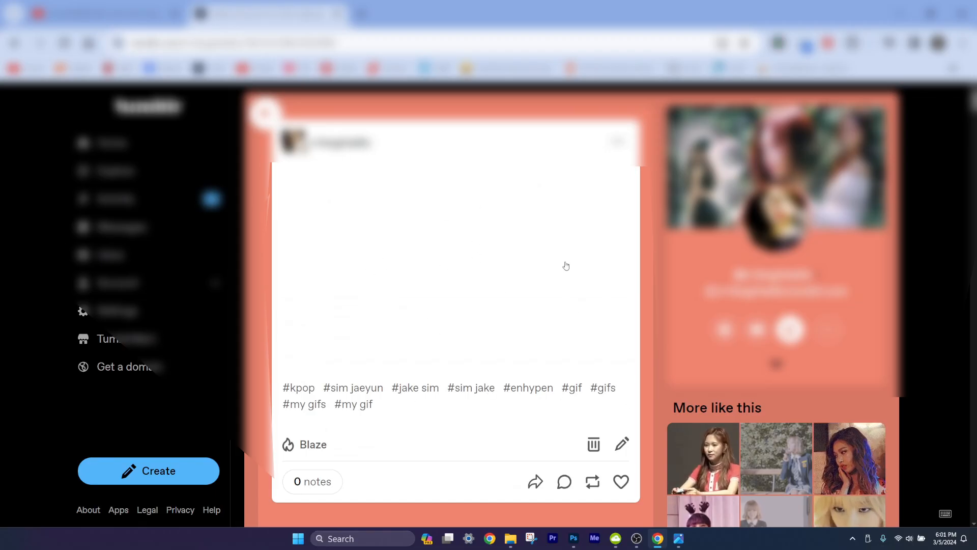
# View the GIF enlarged from the published post and check how it plays
pyautogui.click(437, 270)
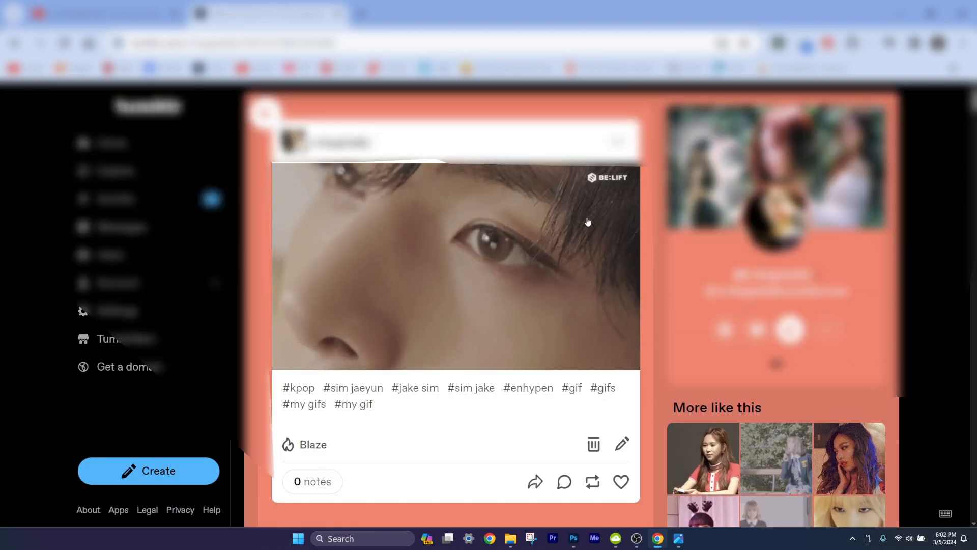
pyautogui.click(530, 292)
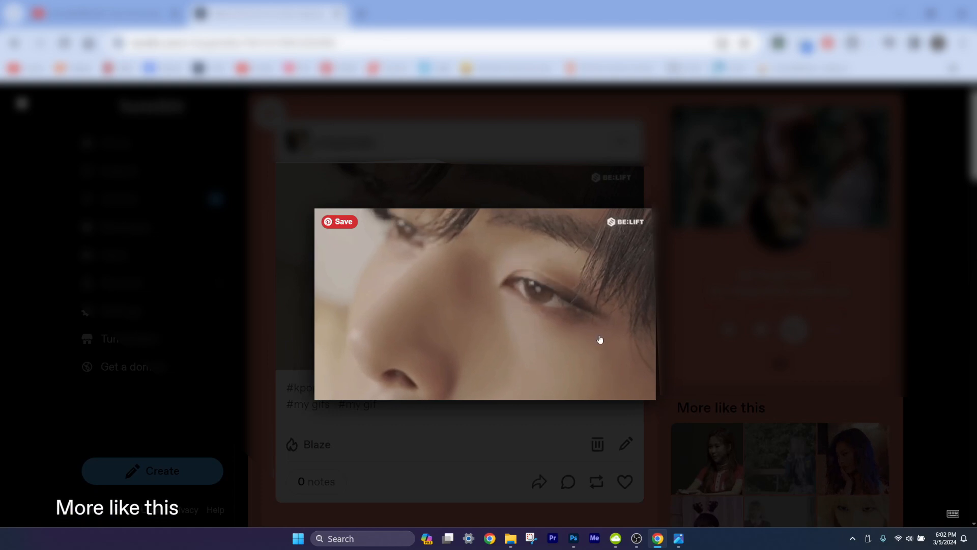
pyautogui.click(507, 174)
pyautogui.click(508, 174)
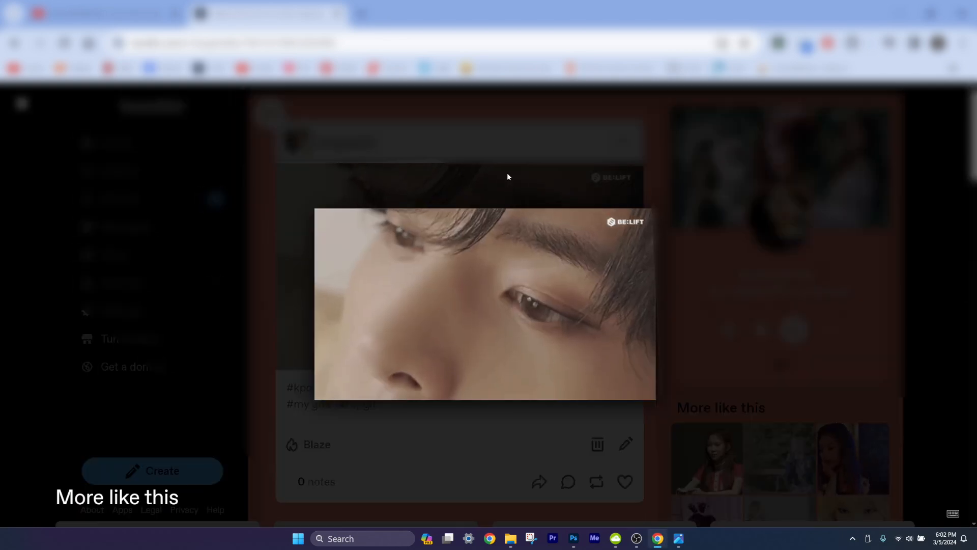